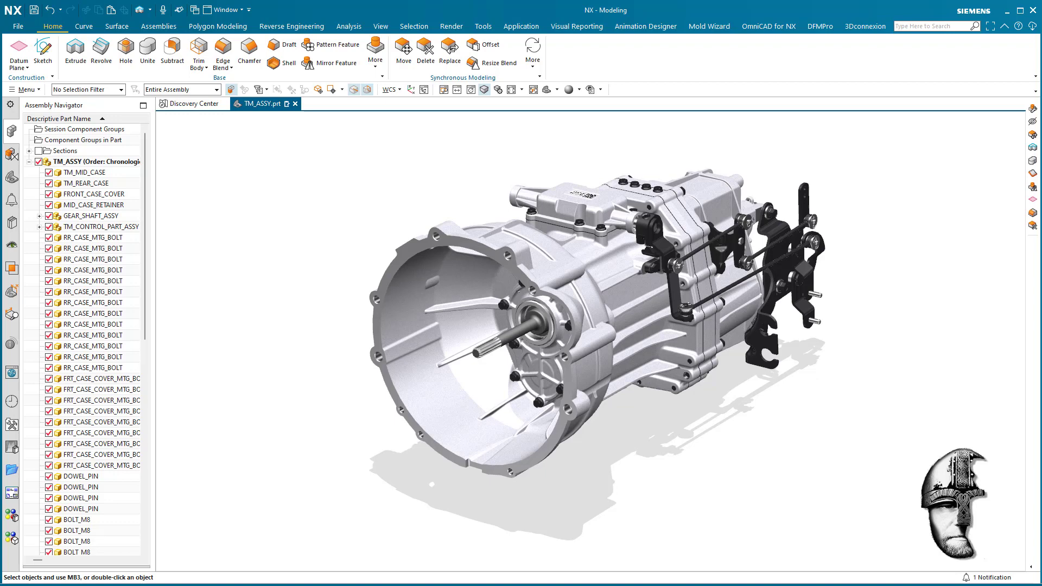
Step: Toggle the clipped section view of the transmission on and back off to inspect its interior
click(381, 26)
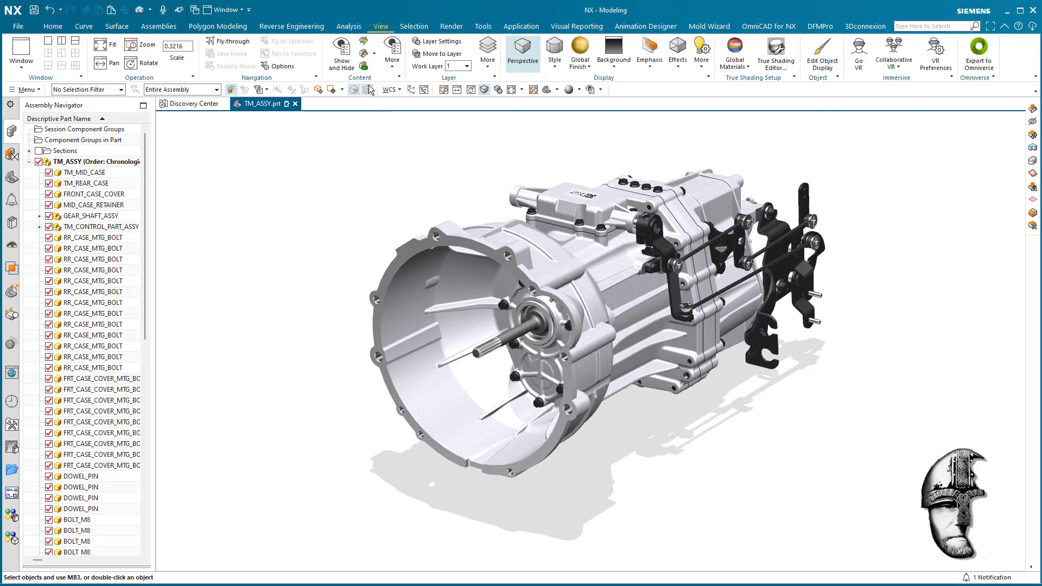
click(365, 66)
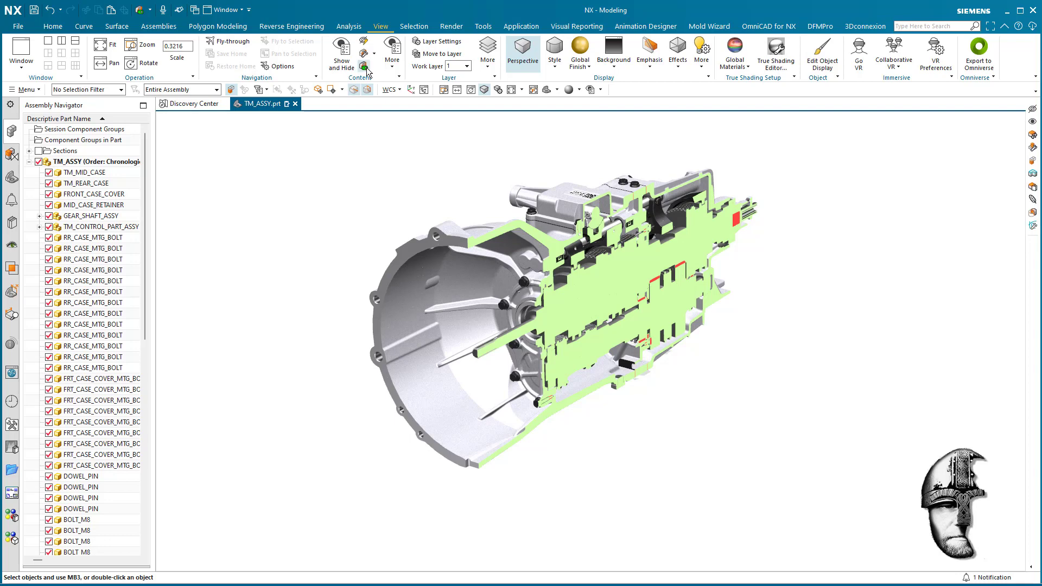
click(366, 67)
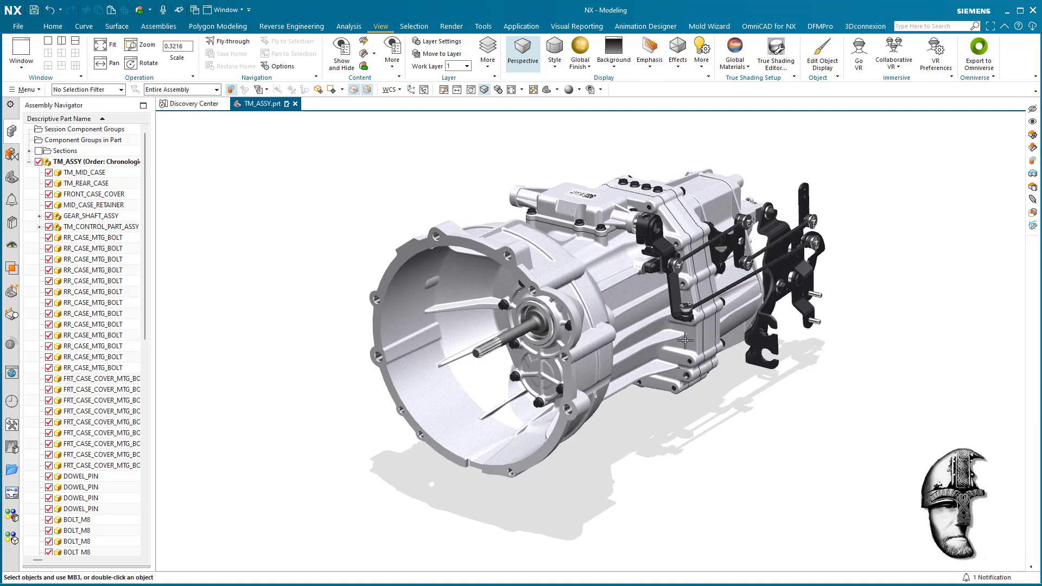
Step: Sketch a rectangle enclosing the whole transmission on the Front principal plane as the section for an Extrude
click(53, 26)
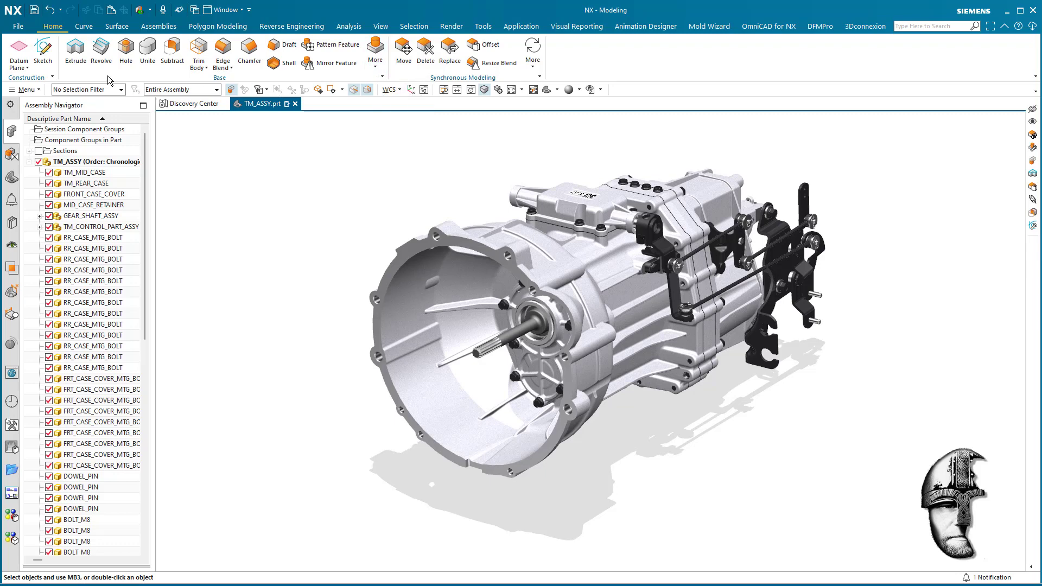
click(77, 55)
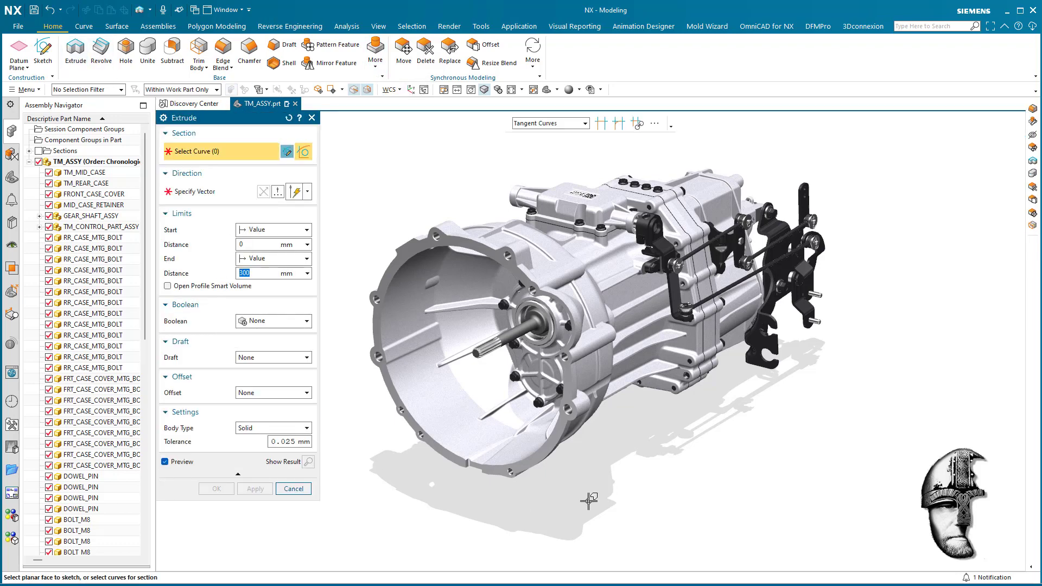
click(287, 152)
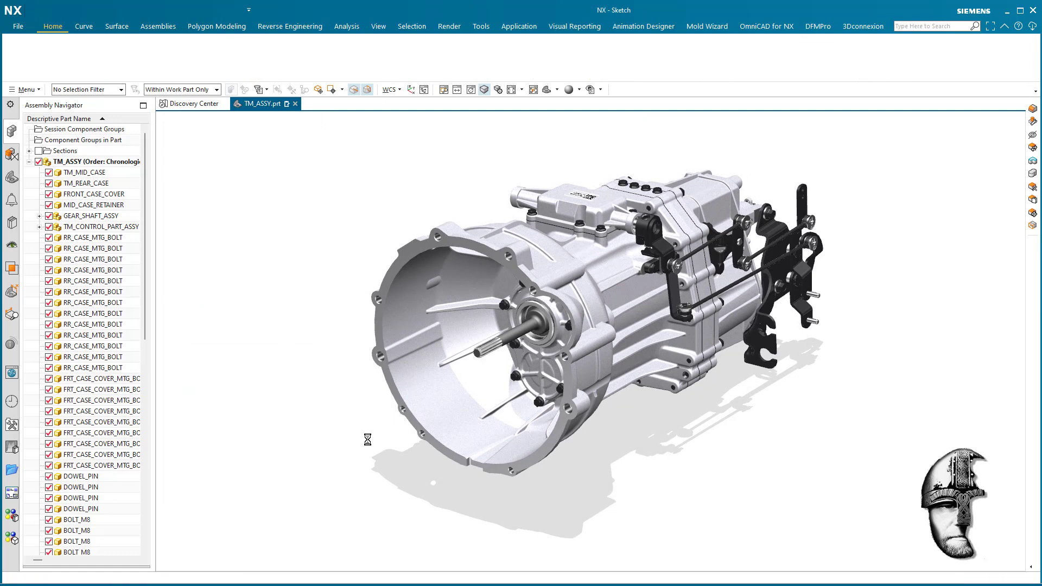
click(427, 287)
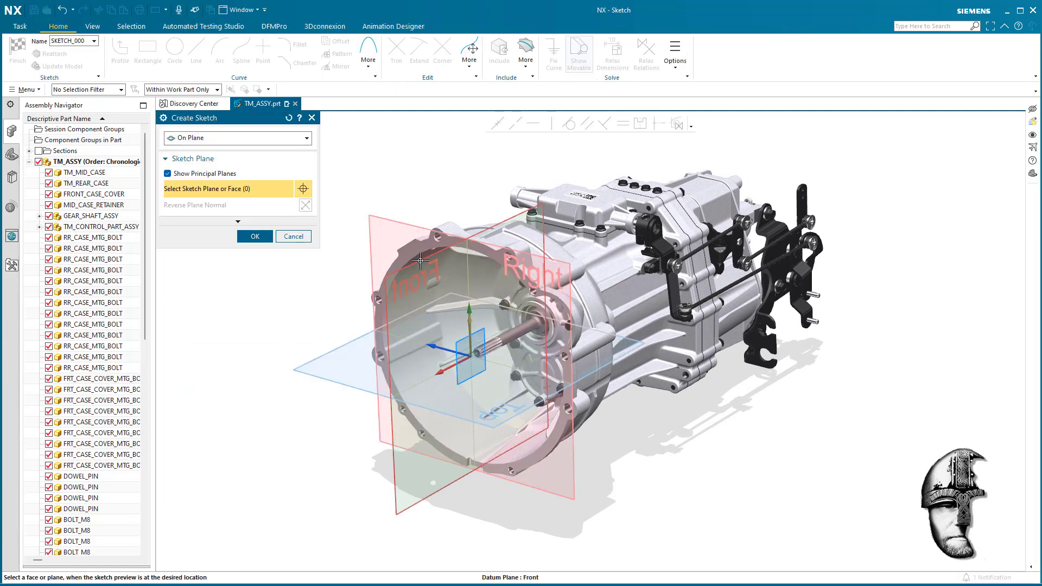
click(255, 236)
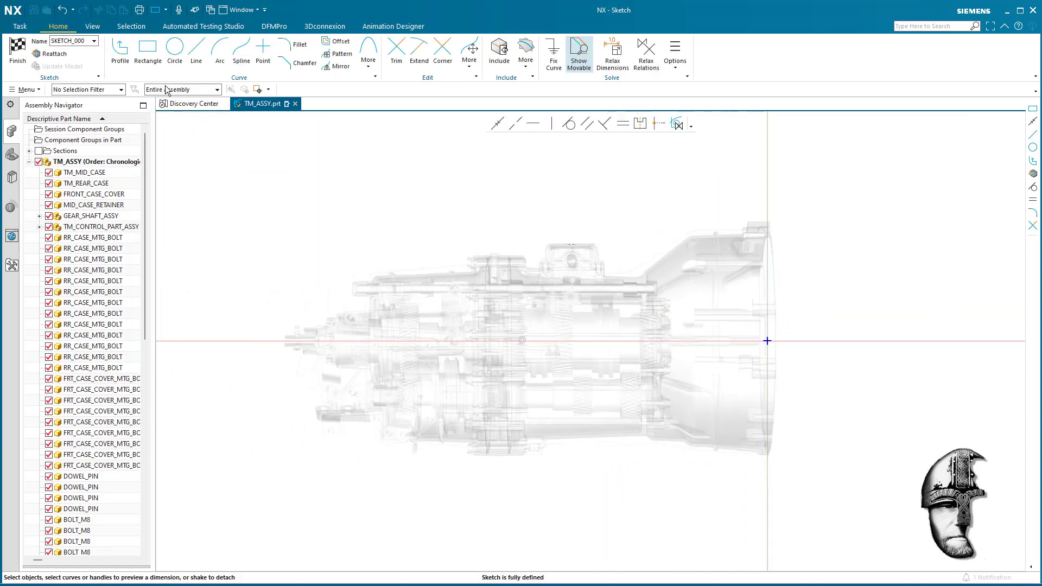
click(148, 54)
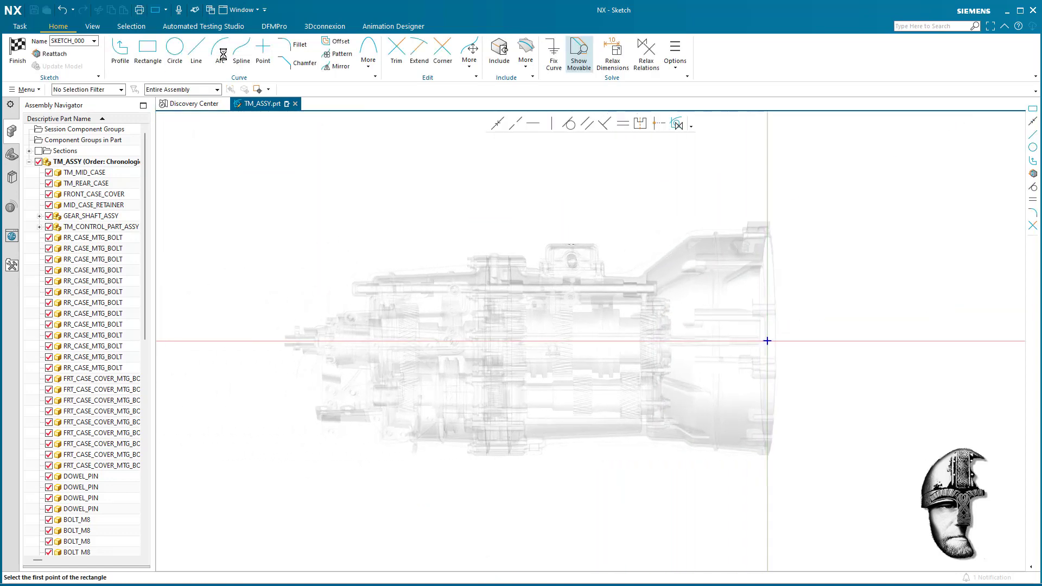
click(845, 183)
click(255, 490)
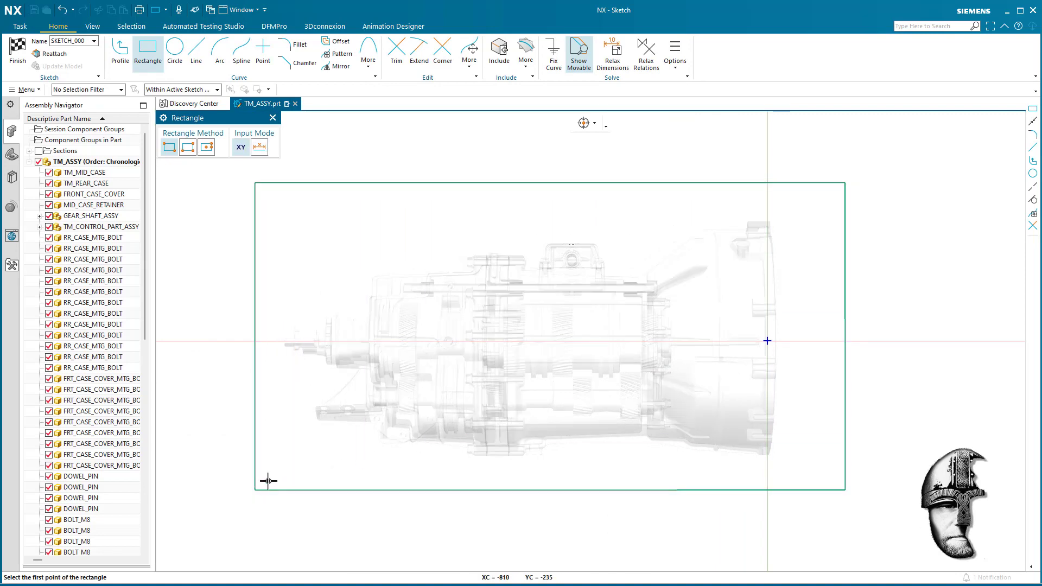
Step: Finish the rectangle sketch and extrude it 300 mm as a separate solid with no Boolean
click(20, 54)
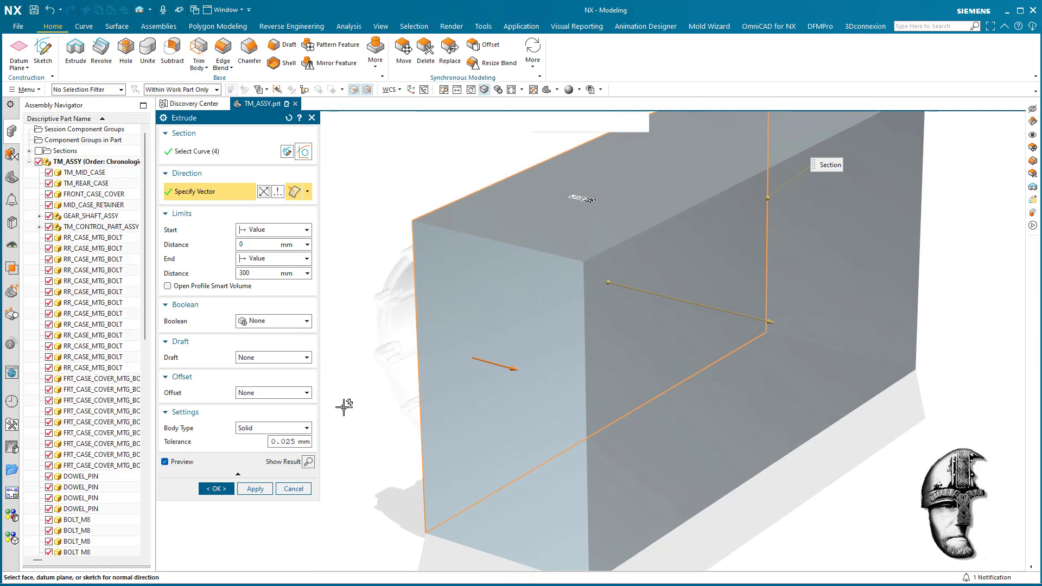
click(213, 488)
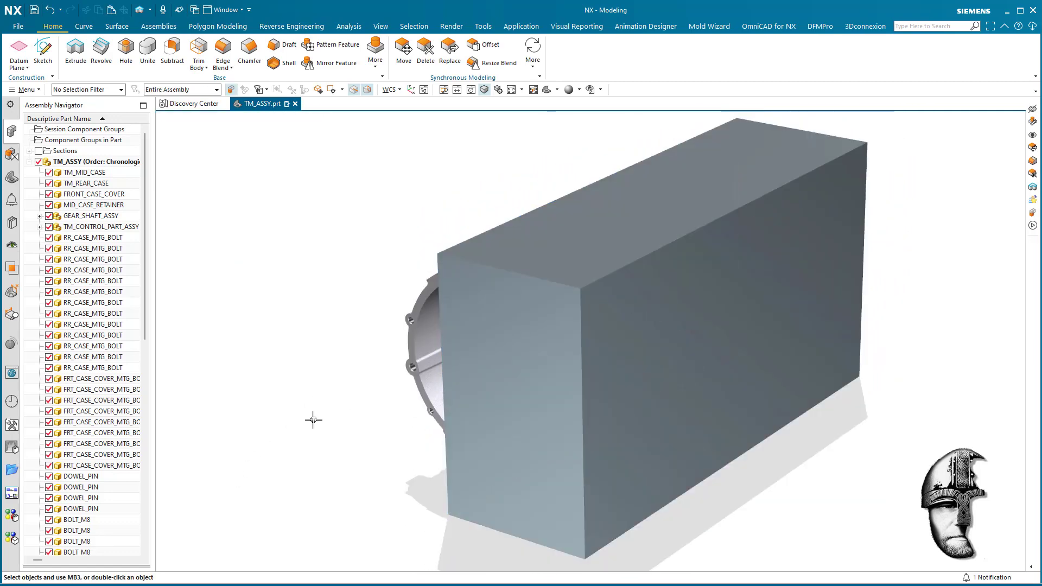
Step: Create an Assembly Cut with the front case as target and the extruded block as tool, hiding the tool
middle_drag(623, 302, 977, 453)
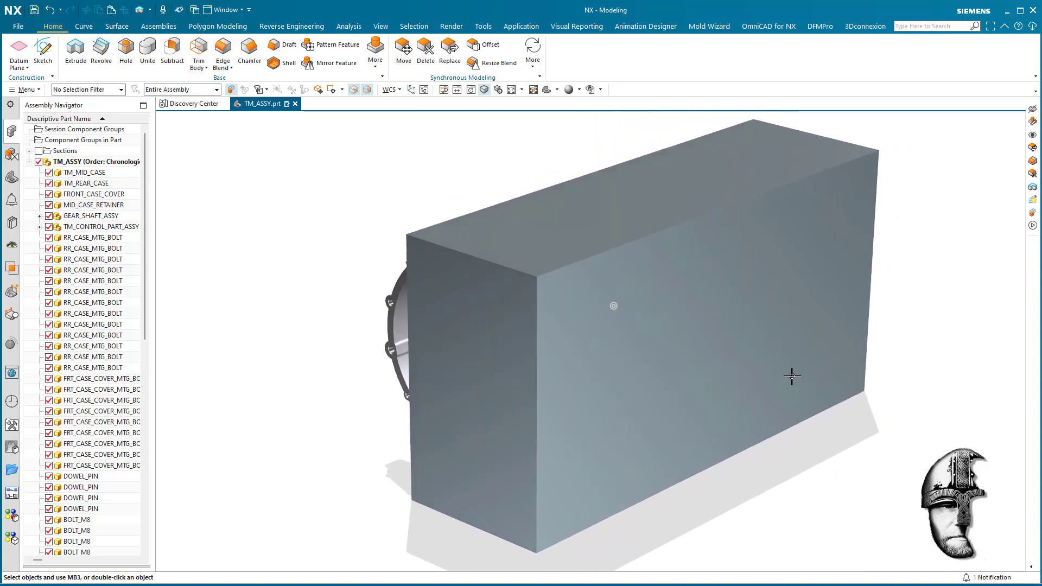
click(375, 54)
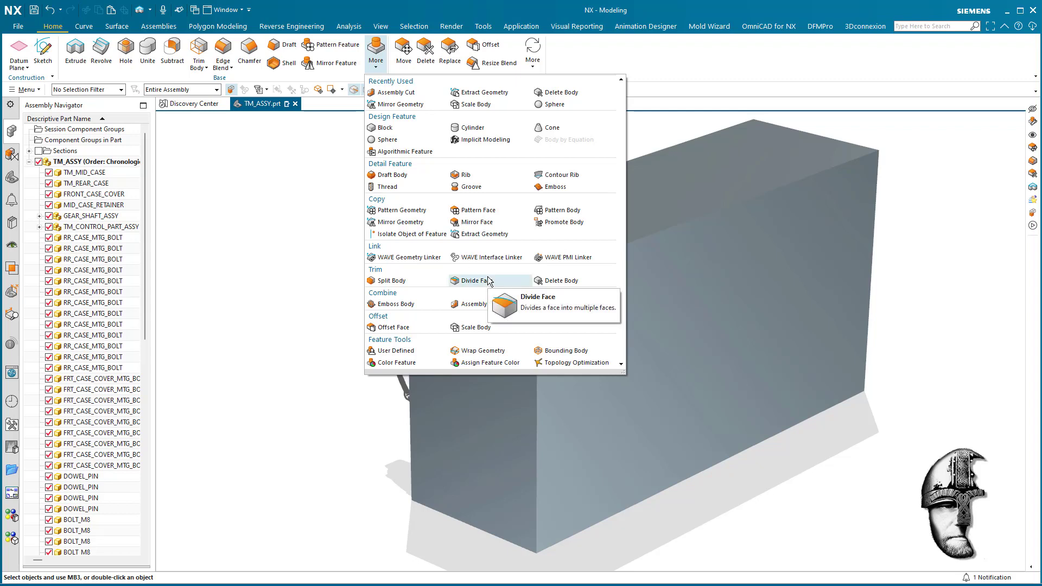
click(482, 304)
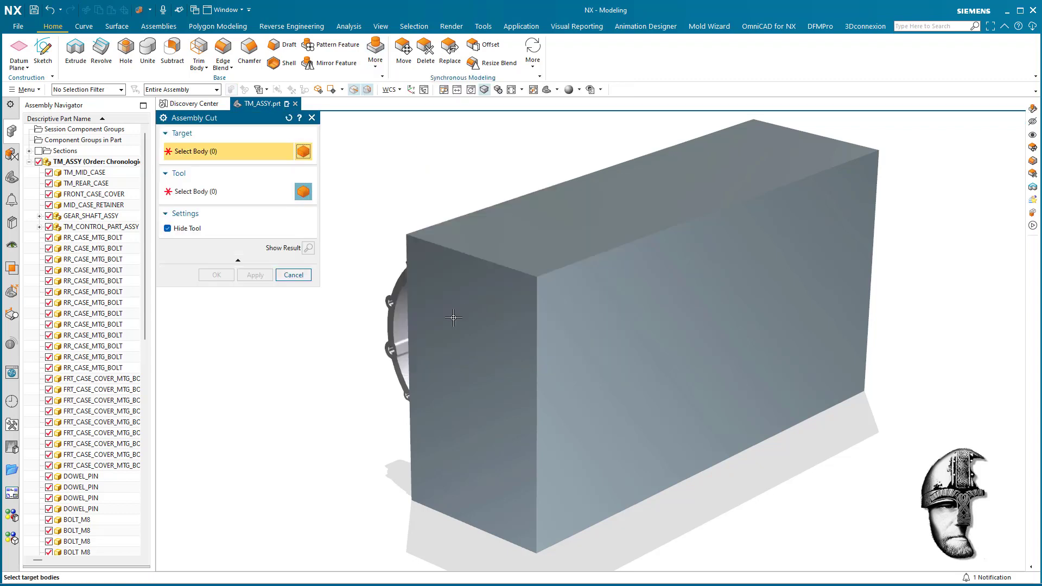
middle_drag(844, 353, 397, 353)
click(436, 315)
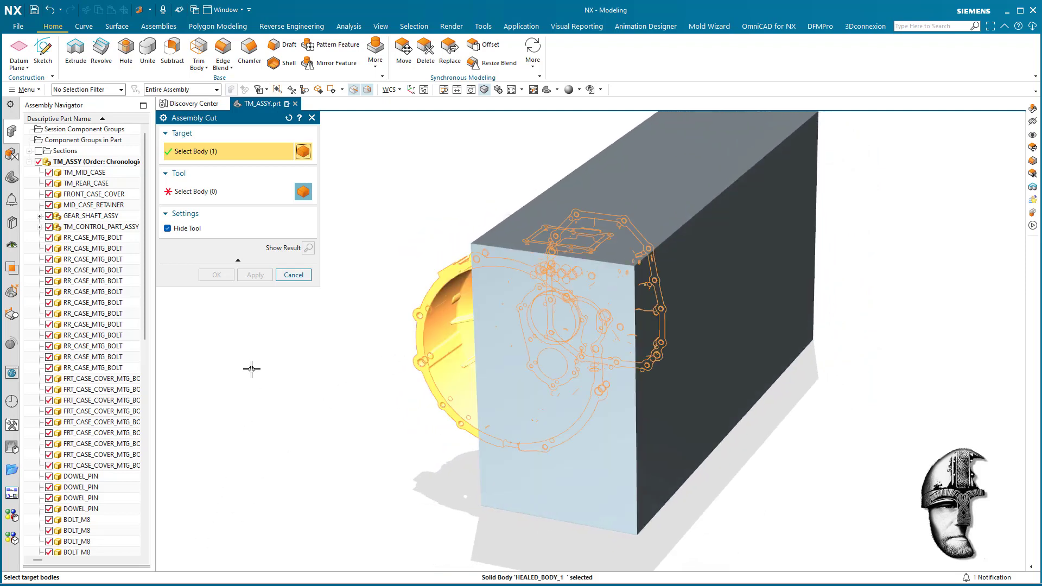
click(218, 189)
click(574, 243)
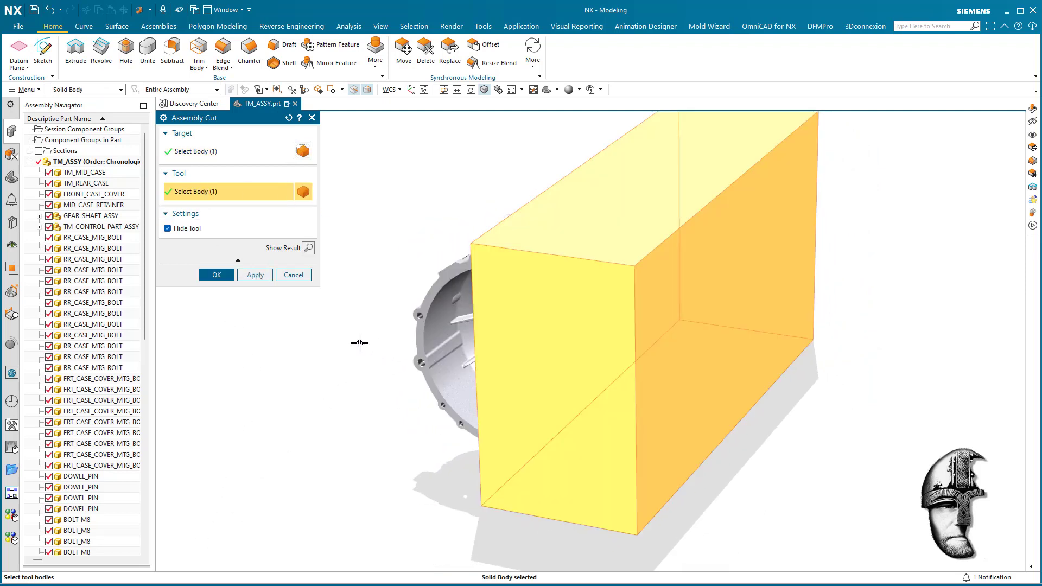
click(219, 277)
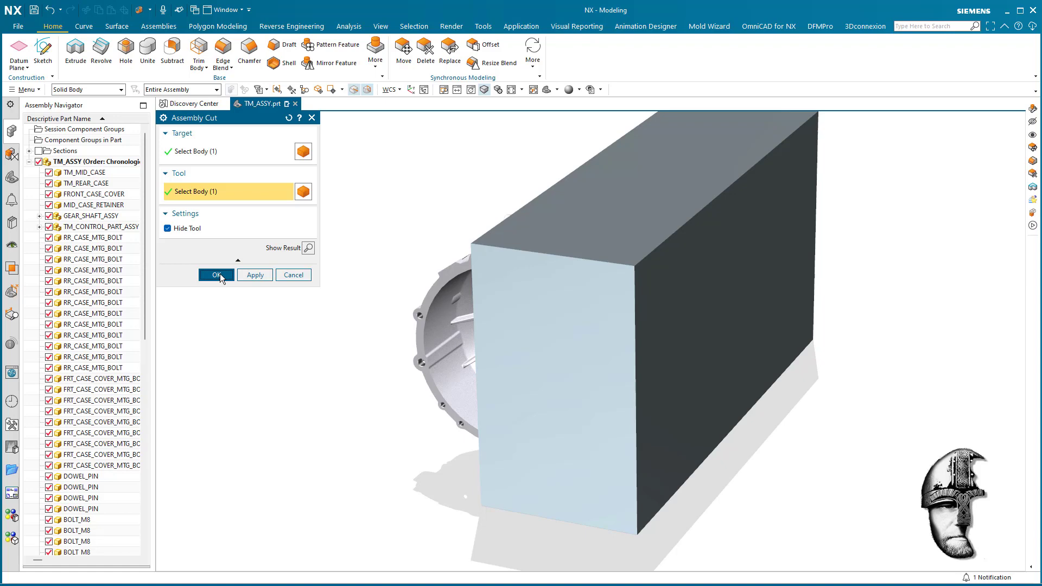
click(217, 274)
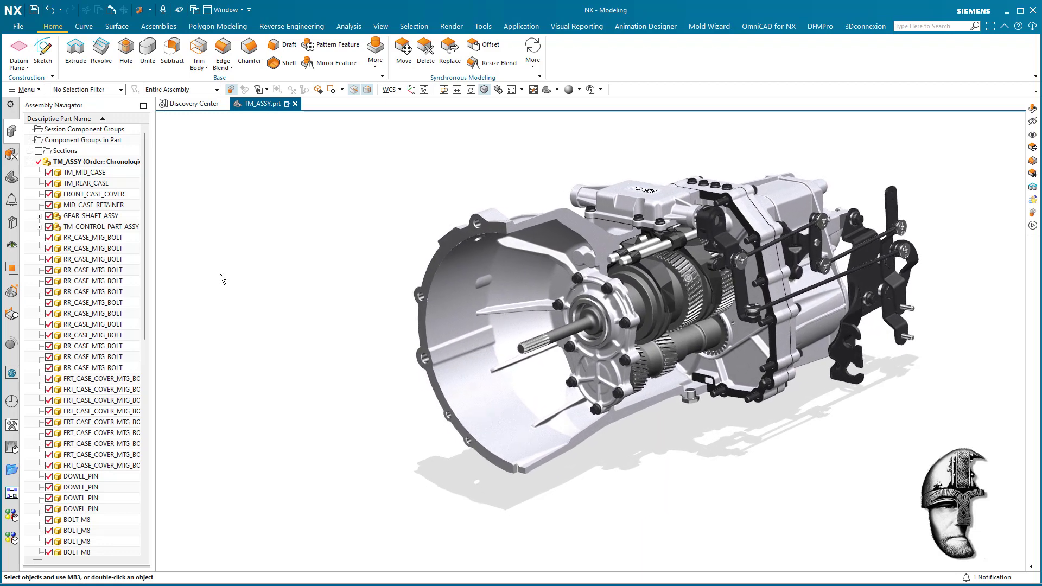
Step: Edit the Assembly Cut in the model history to add the control case, mid case and rear case bodies as targets
click(112, 165)
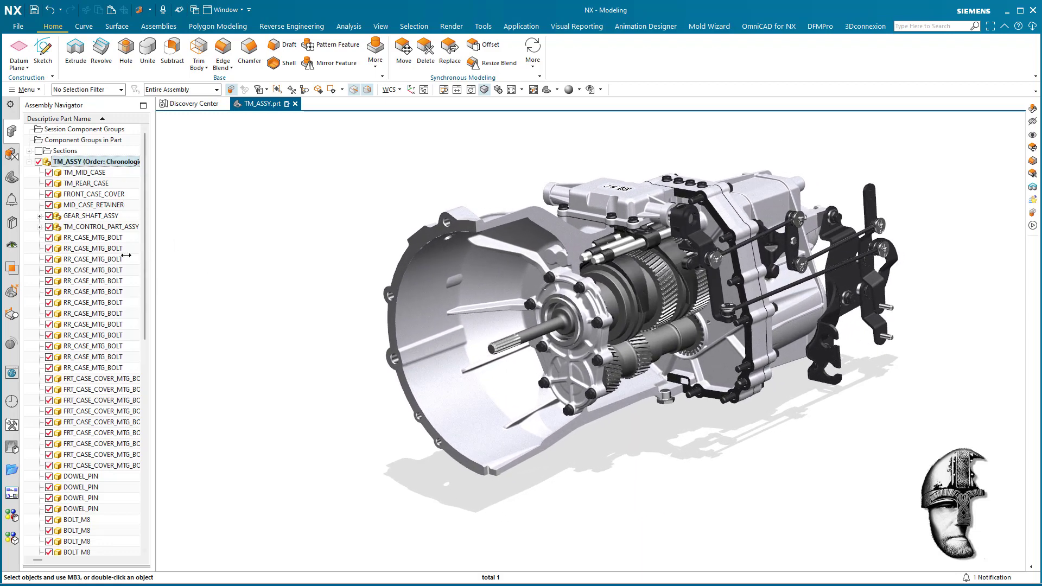
click(12, 181)
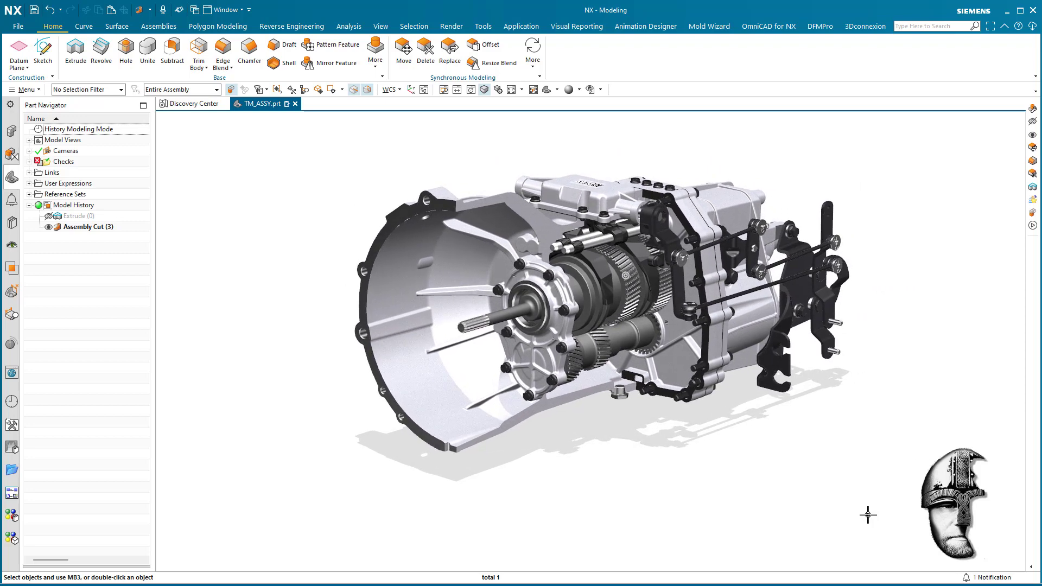
middle_drag(870, 518, 868, 519)
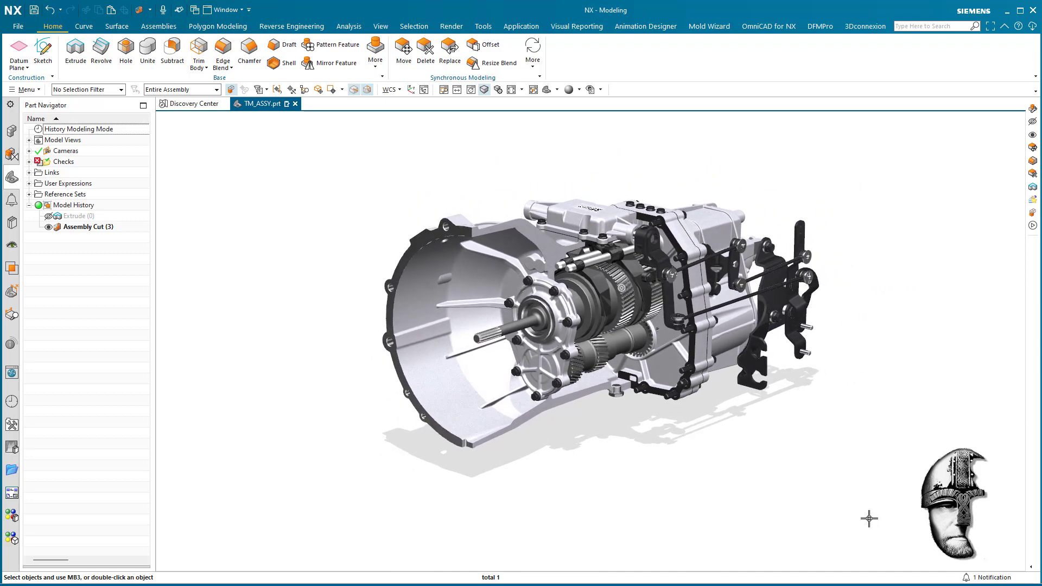
double_click(74, 227)
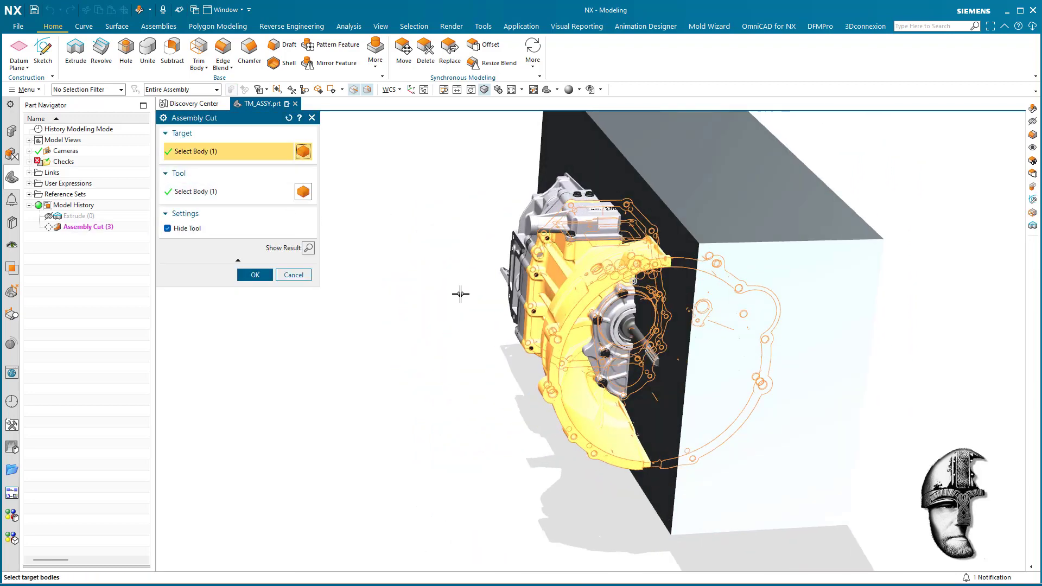
click(588, 227)
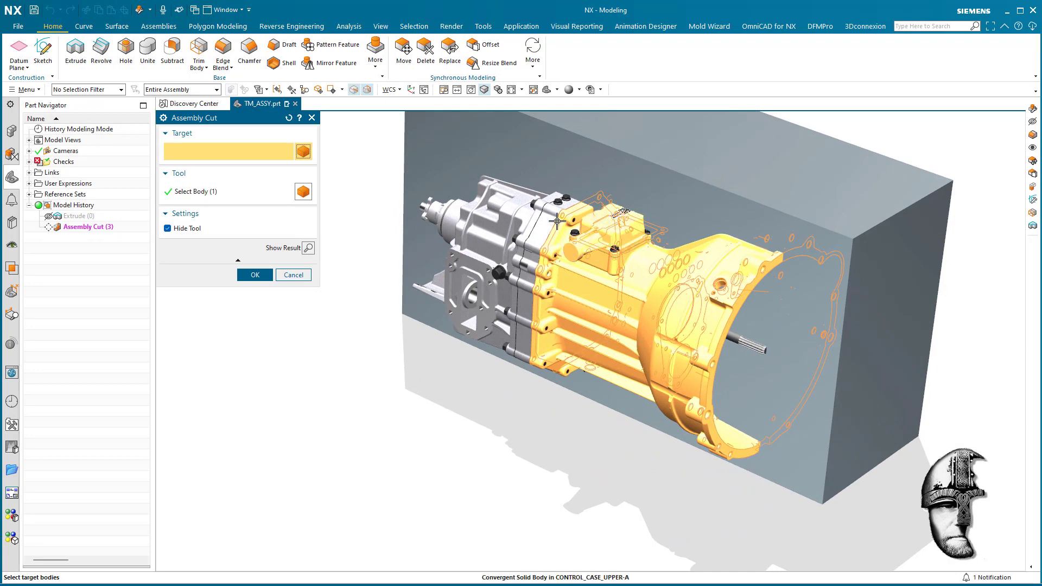
click(539, 212)
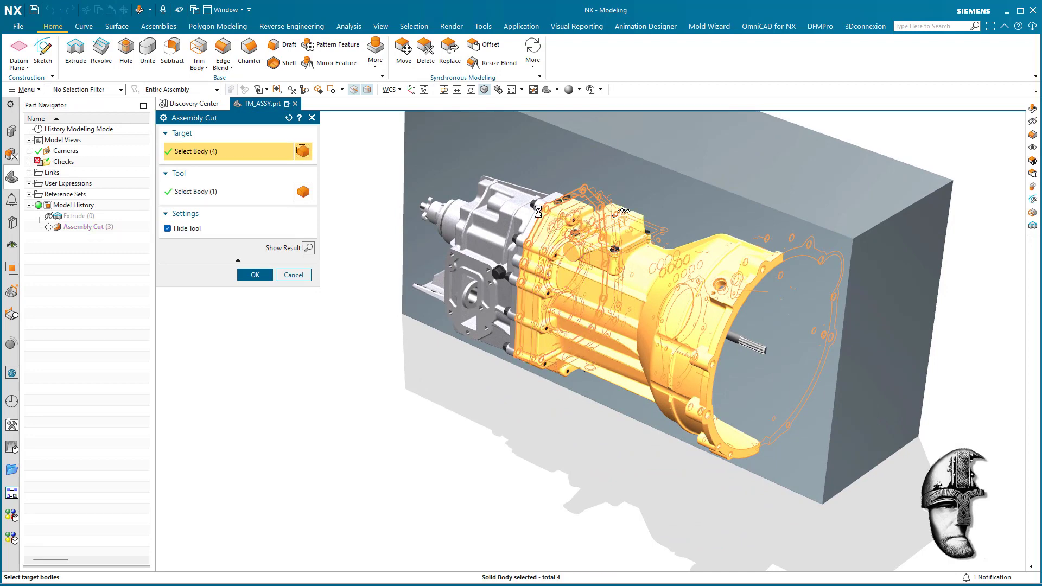
click(501, 357)
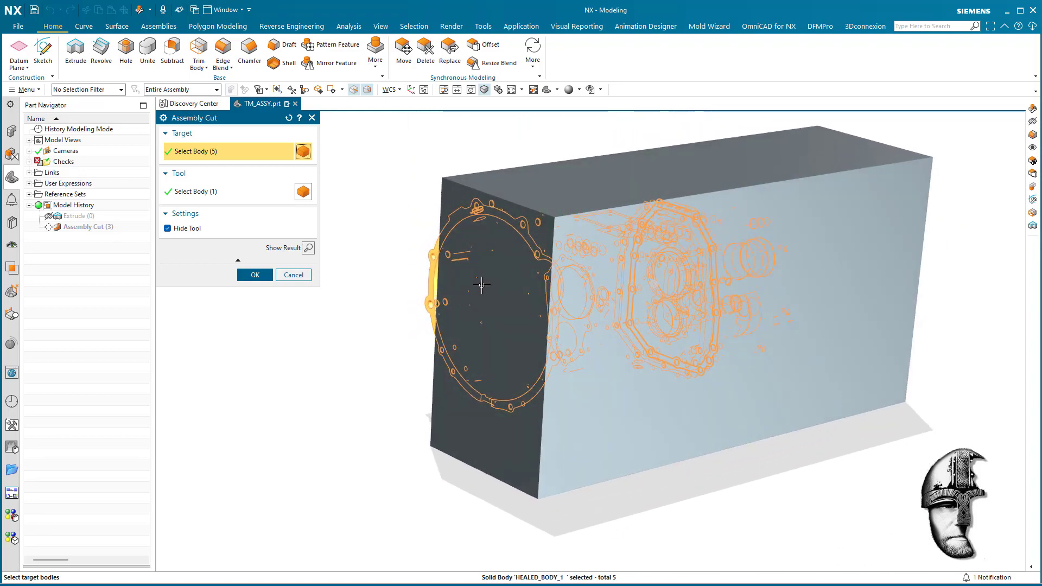
click(255, 274)
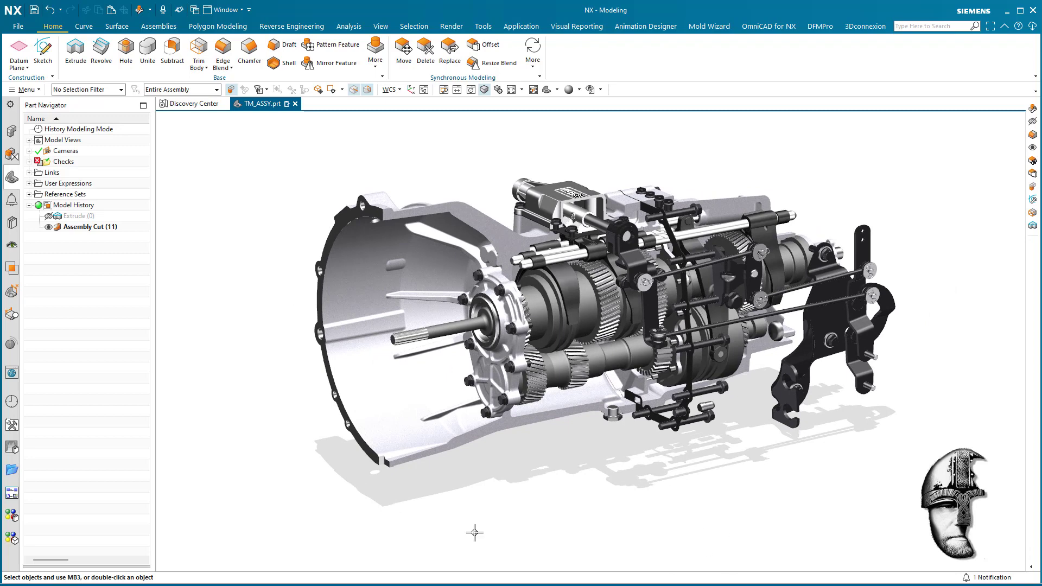
Step: Delete the Extrude and Assembly Cut features from the assembly's model history
click(74, 216)
ctrl+click(77, 231)
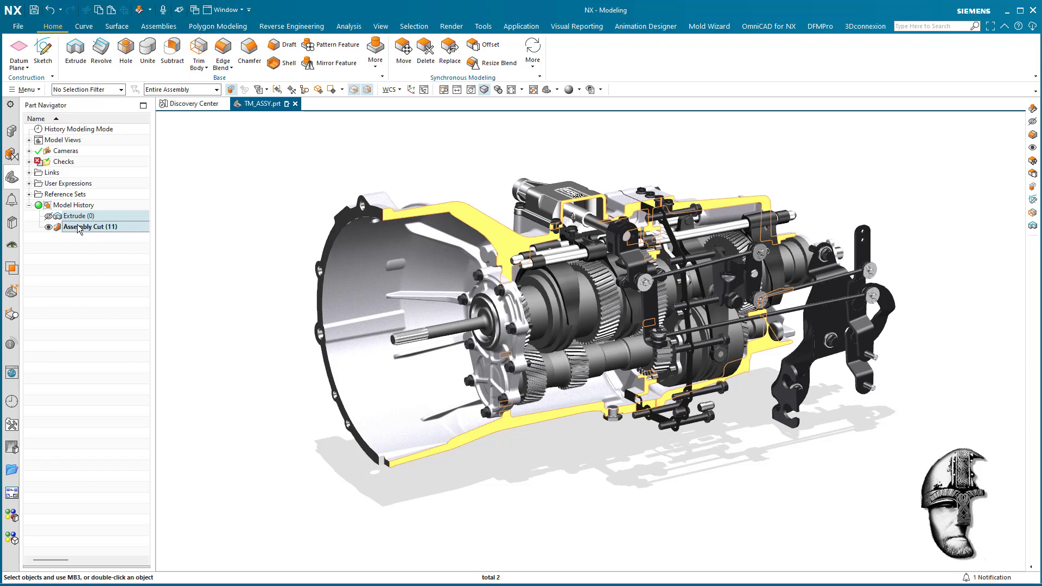
click(105, 215)
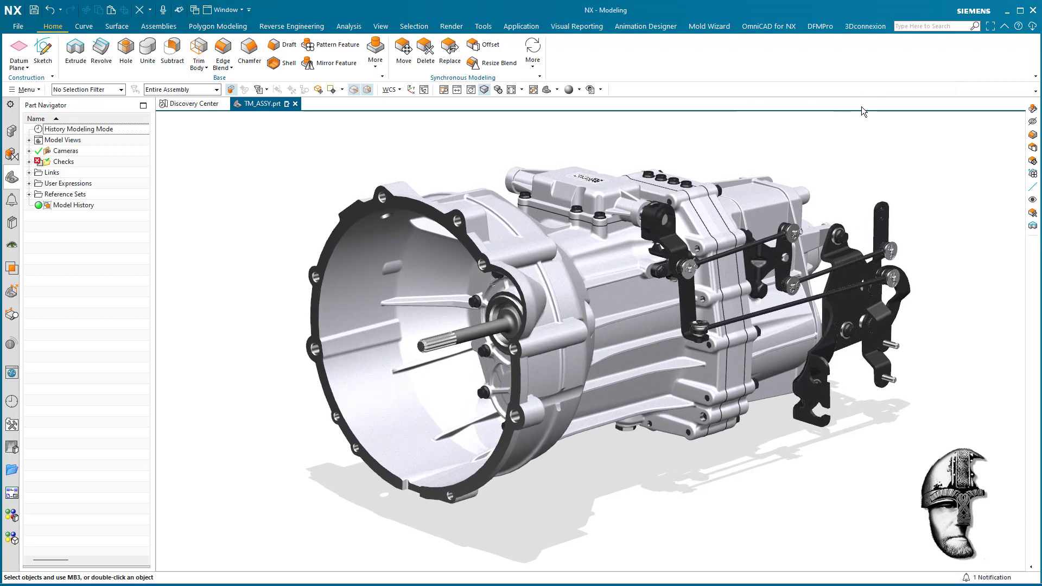
Step: Open the TM_FRONT_CASE component from the assembly in its own window
click(486, 200)
right_click(486, 200)
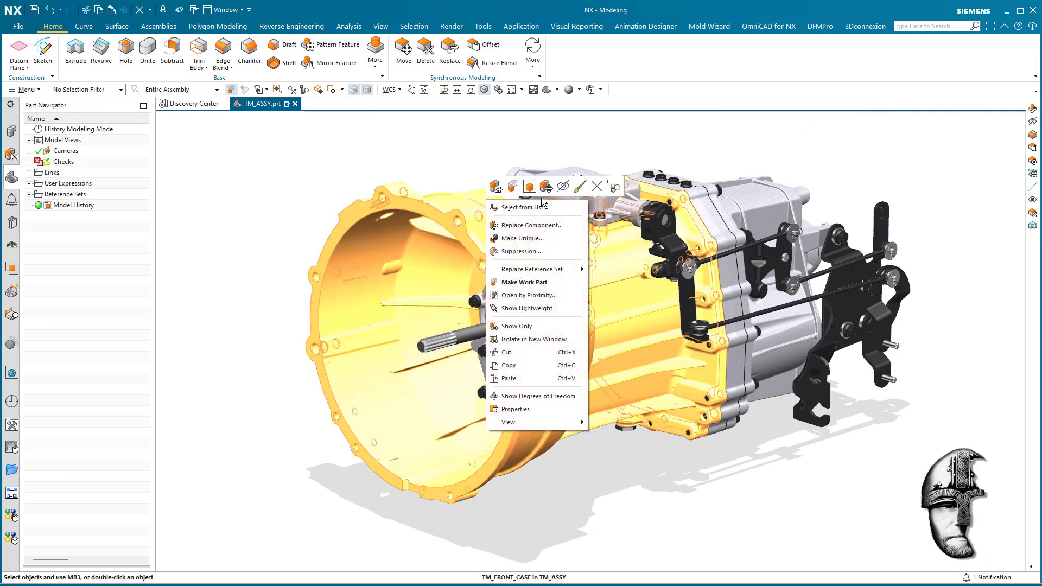
click(530, 188)
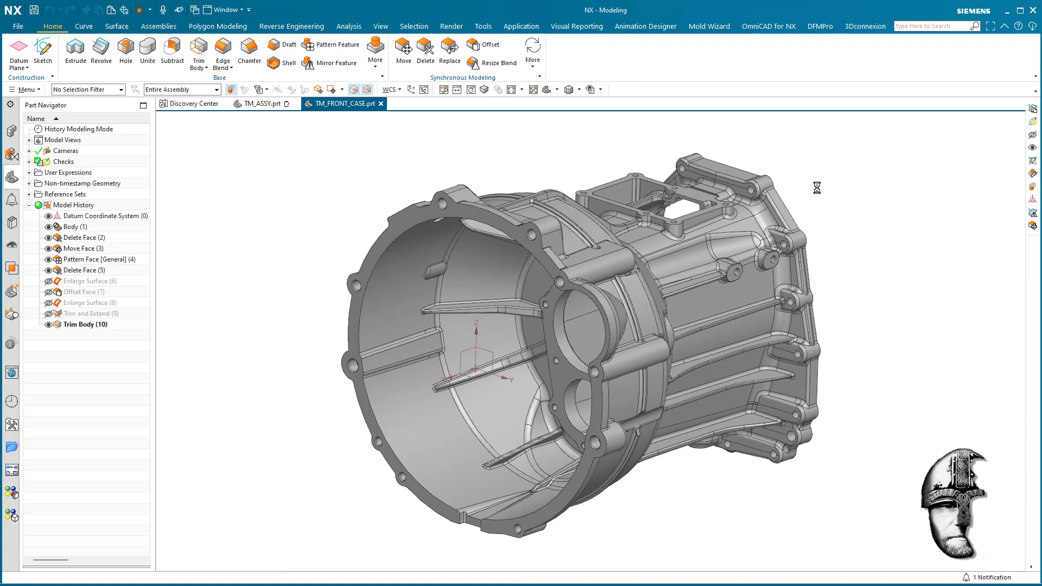
Step: Extract an associative copy of the front case body, fixed at the current timestamp and with the original hidden
click(373, 56)
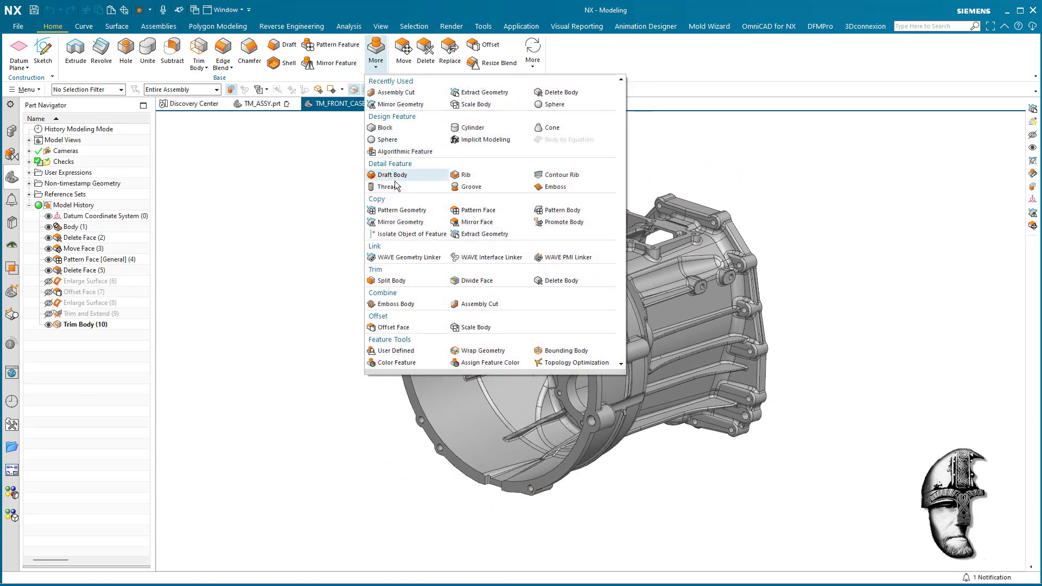
click(481, 235)
click(562, 277)
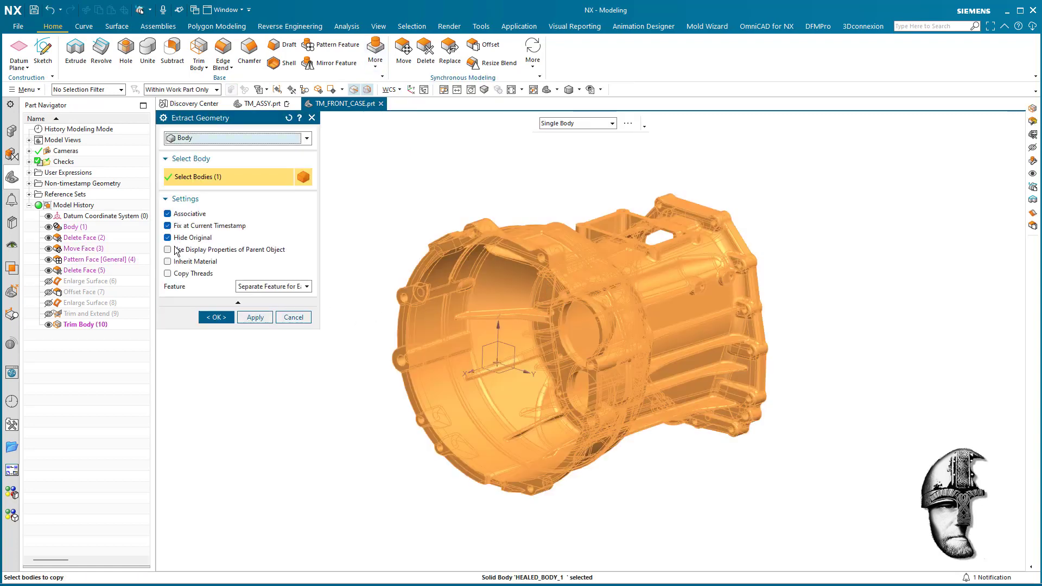
click(216, 317)
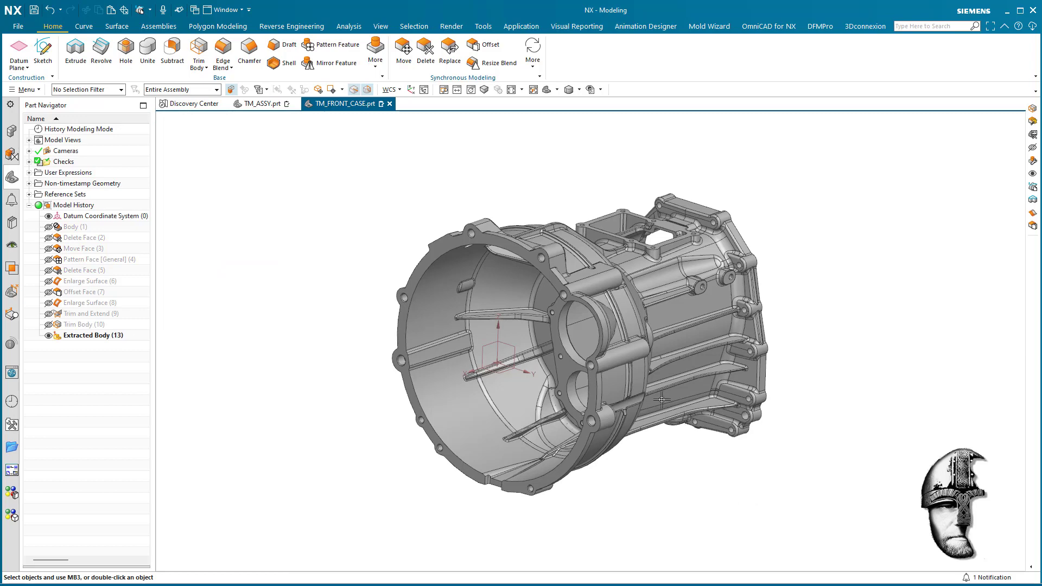
Step: Trim the extracted front case body with the XZ plane of the datum coordinate system
click(199, 53)
click(573, 264)
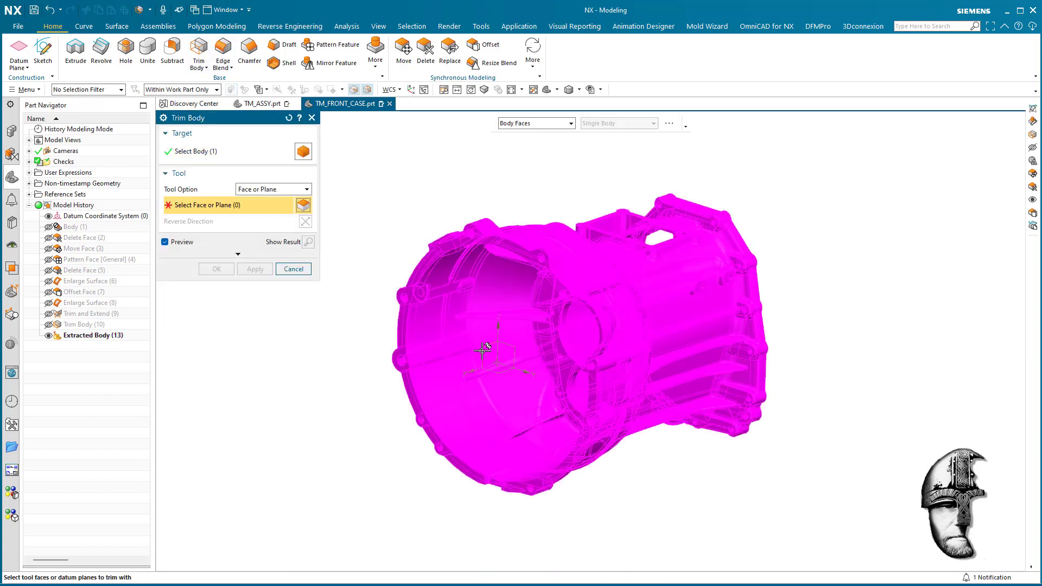
click(485, 348)
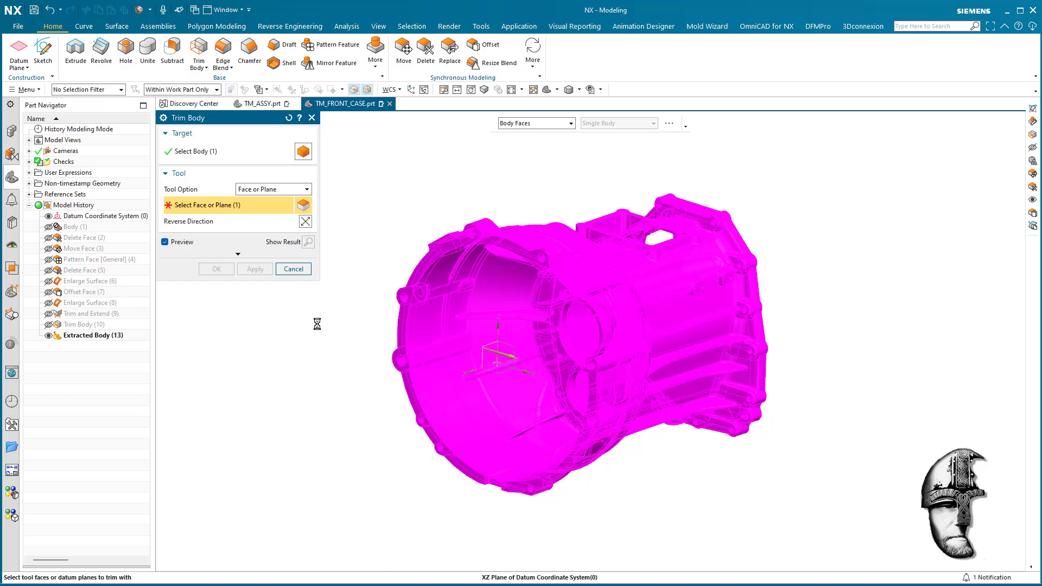
click(226, 269)
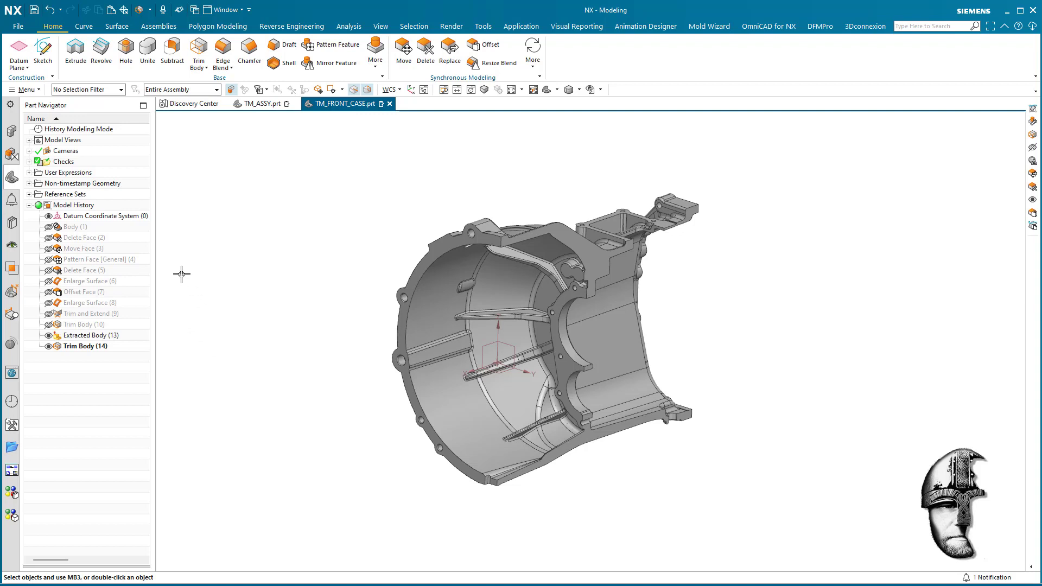
Step: Open the front case part's reference sets and remove the trimmed body from the MODEL reference set
click(26, 90)
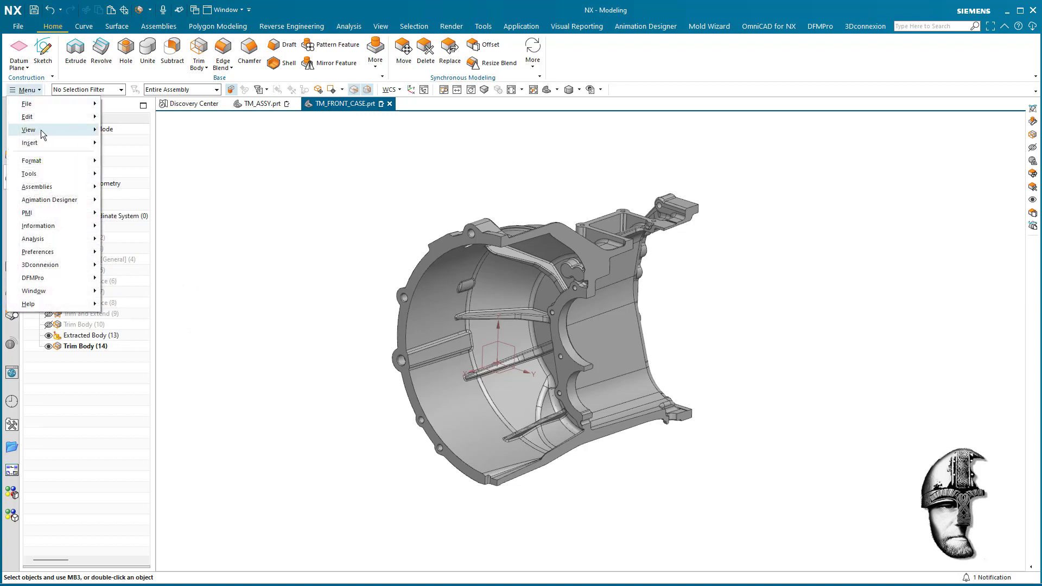
mouse_move(46, 144)
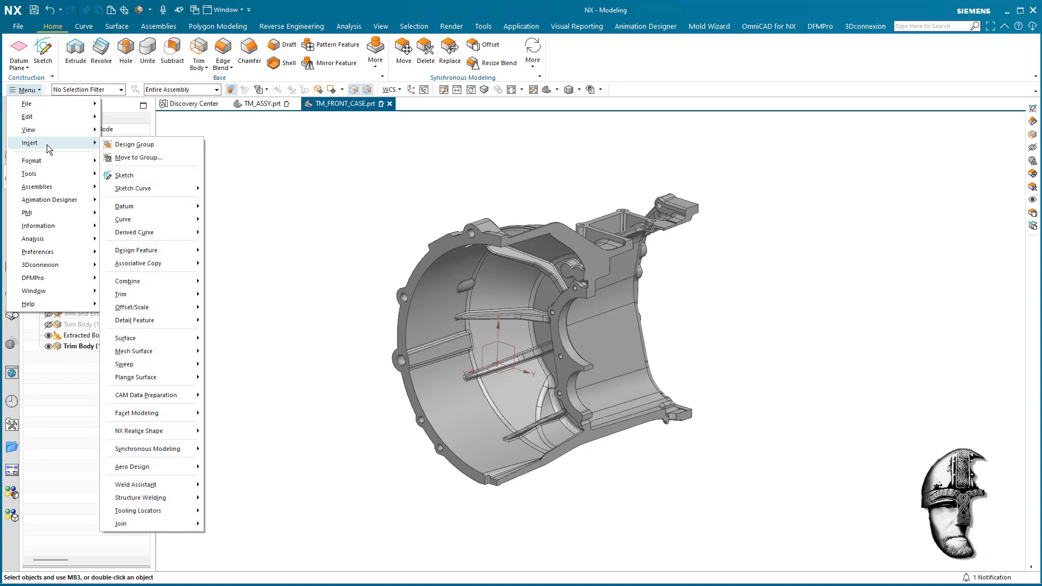
mouse_move(95, 165)
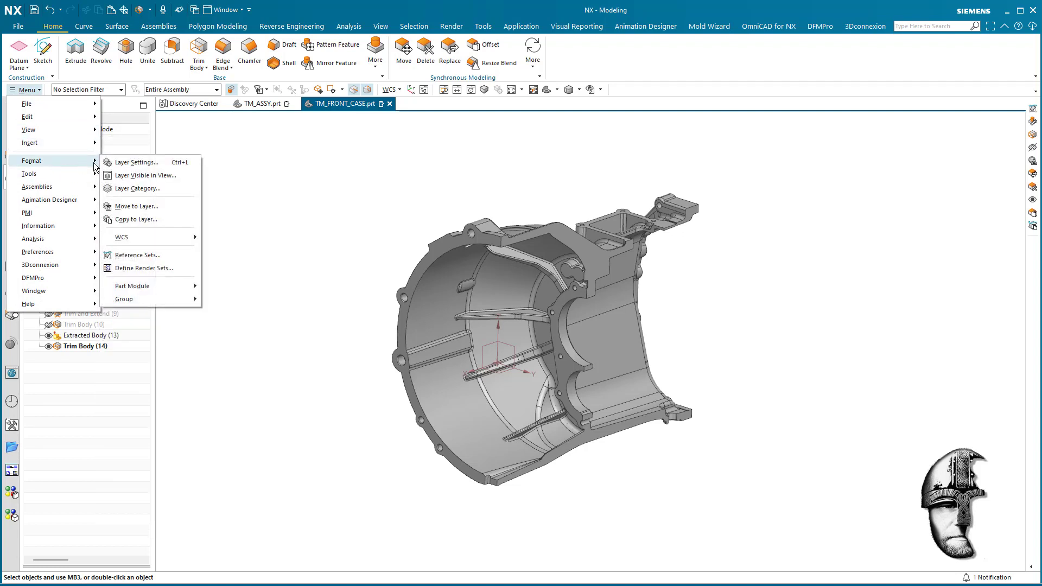
click(137, 255)
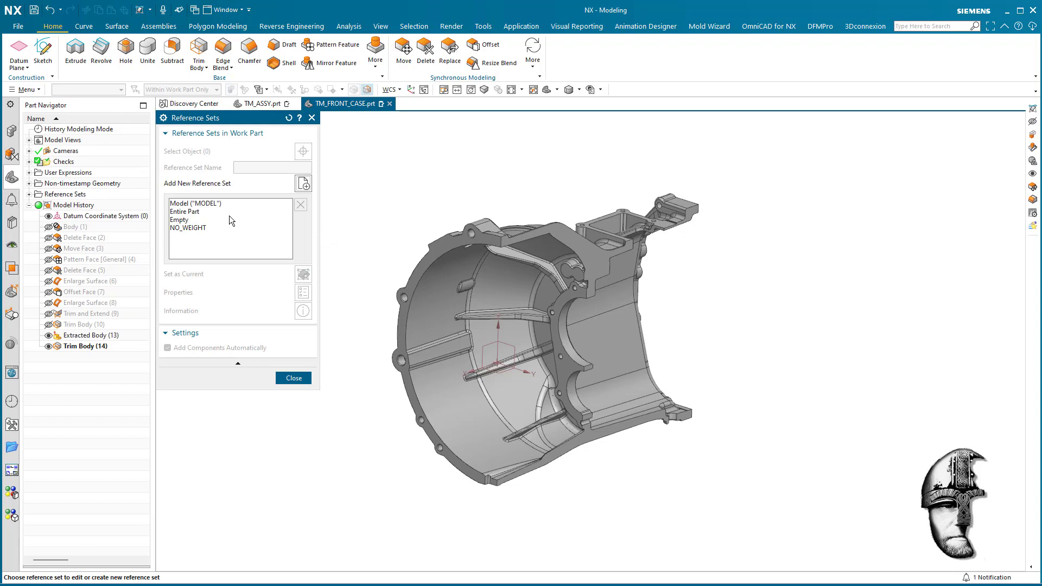
click(218, 204)
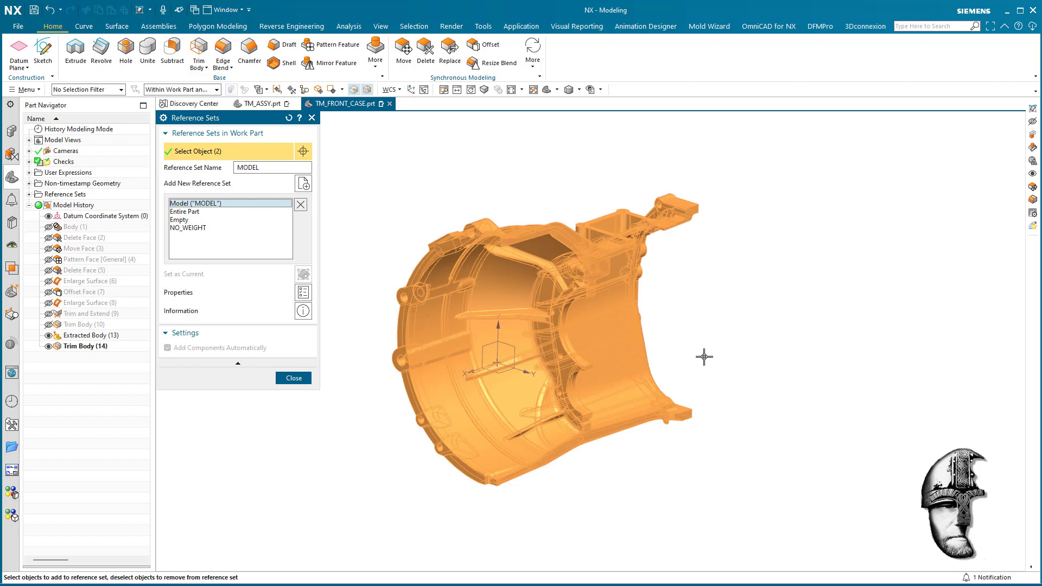
click(625, 331)
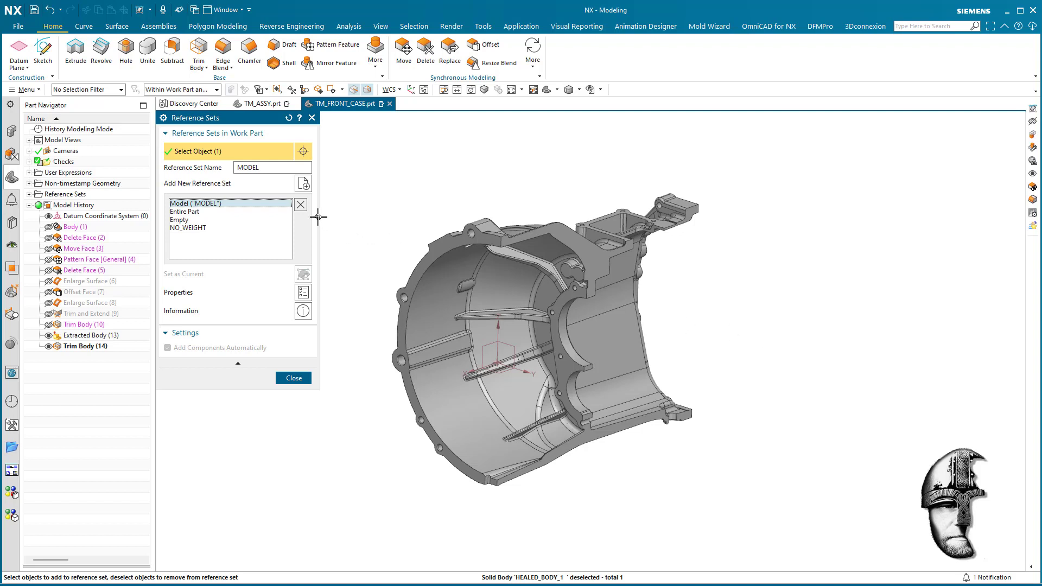
Step: Rename the MODEL reference set to ASSY_PARTIALLY SECTIONED
click(272, 170)
drag(272, 170, 238, 166)
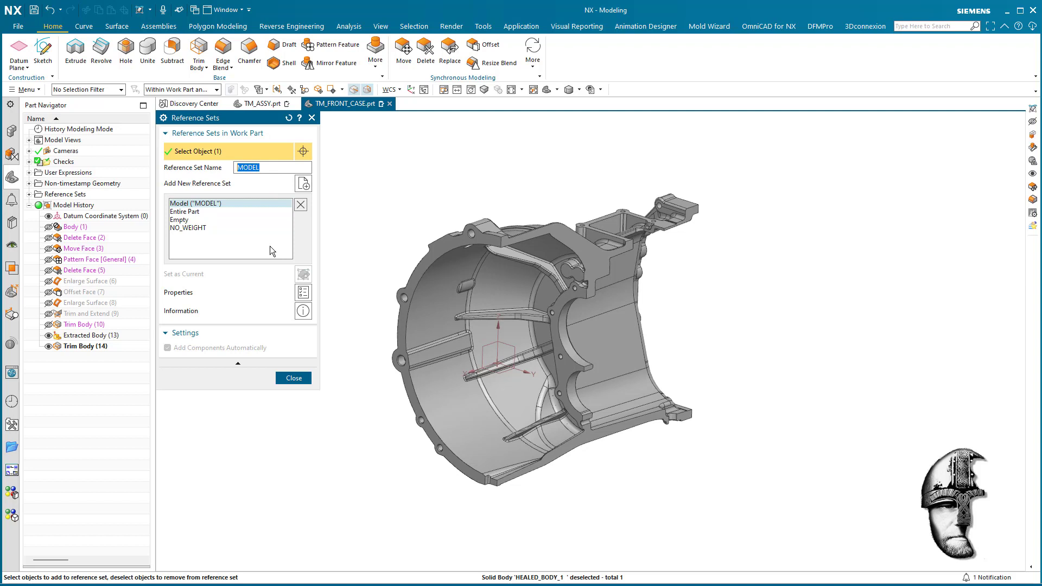
text(Partially Sectioned)
key(Home)
text(Assy_)
key(Return)
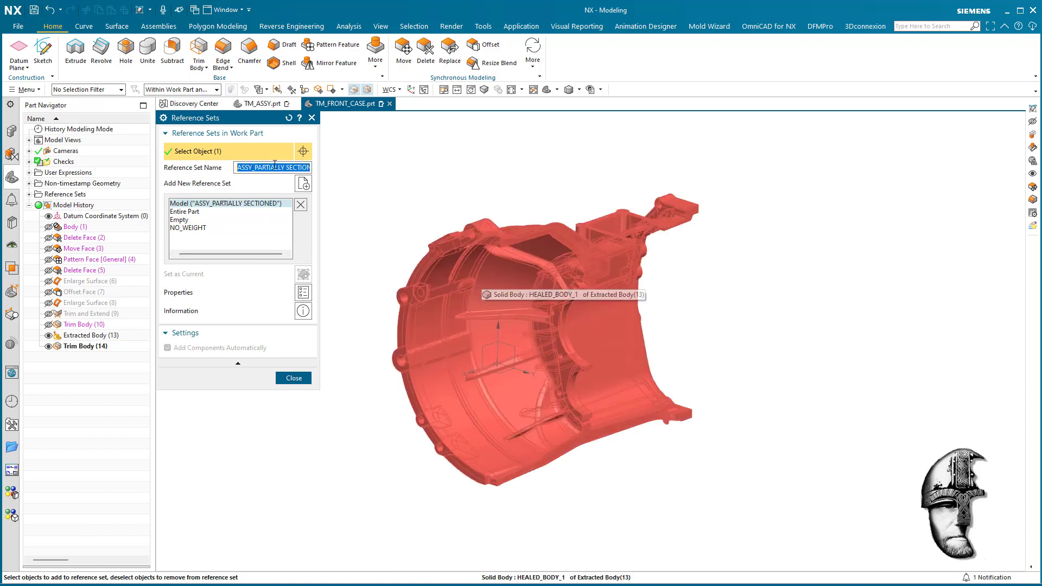
Step: Replace the original body with the trimmed body in the ASSY_PARTIALLY SECTIONED reference set and finish editing the reference sets
click(220, 204)
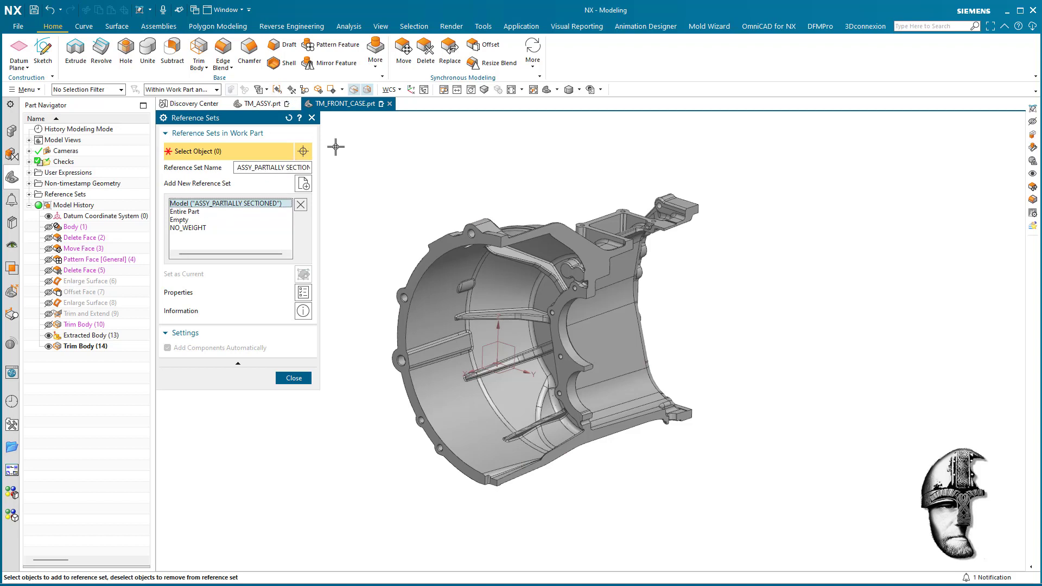
click(472, 238)
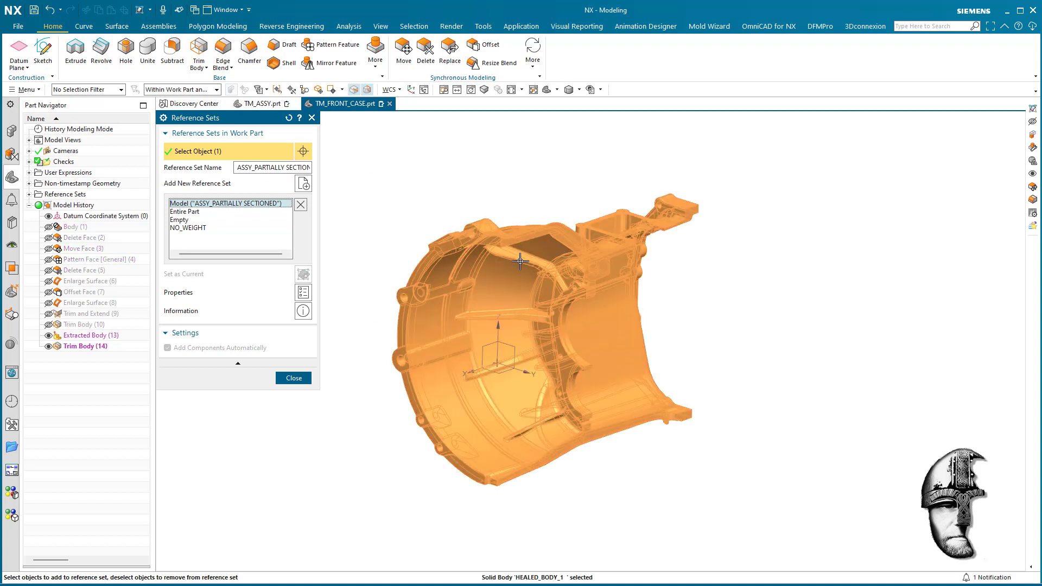
click(298, 379)
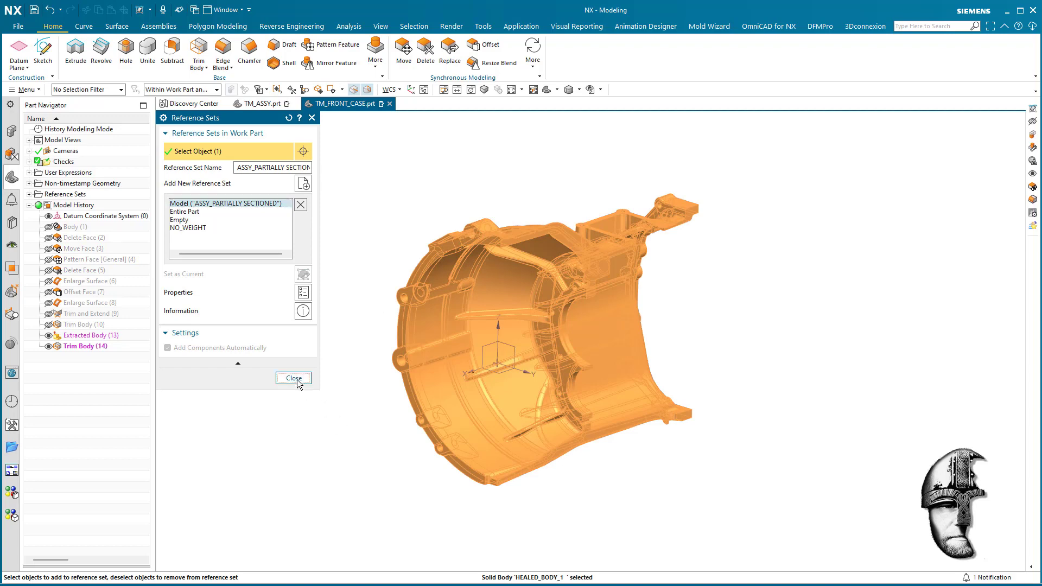
Step: Switch to the TM_ASSY assembly and check which reference sets the front case component offers
click(261, 105)
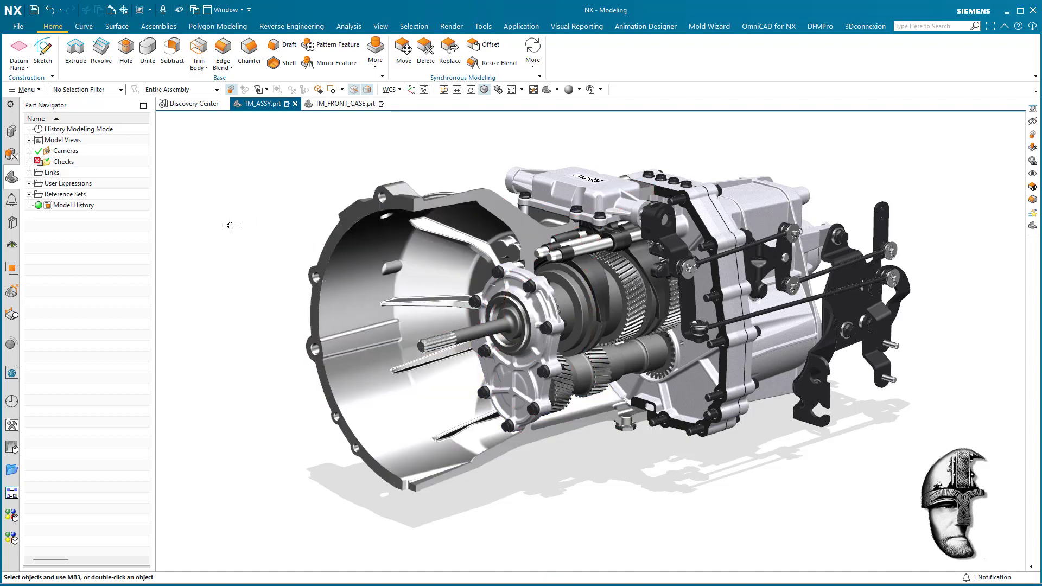
right_click(381, 216)
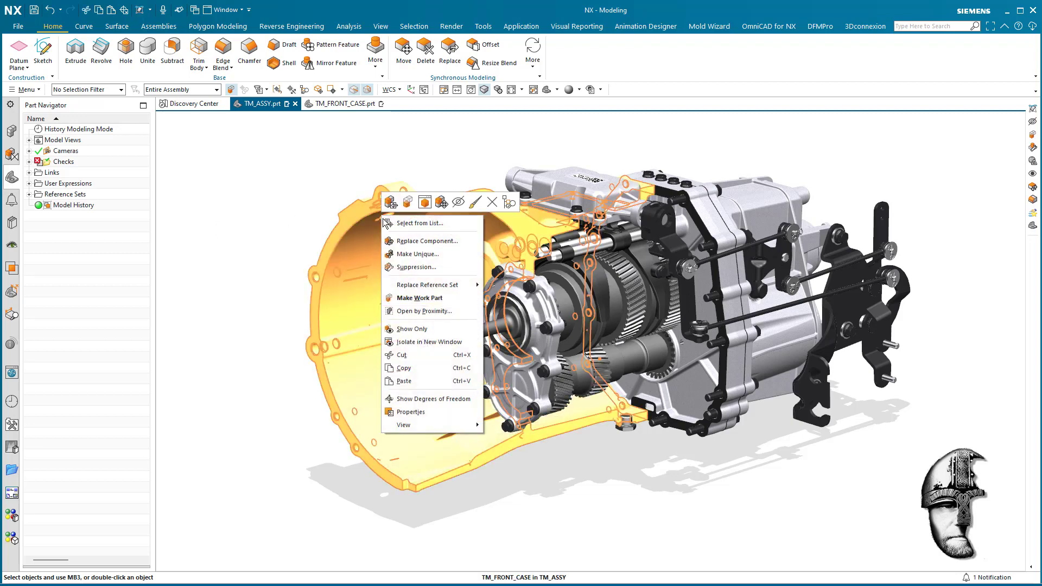
mouse_move(445, 286)
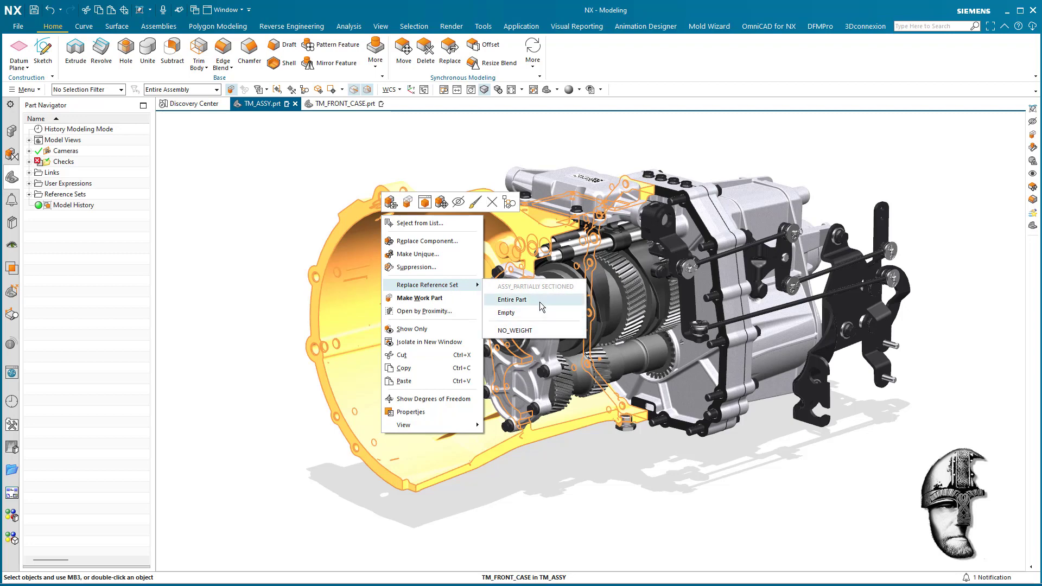
click(747, 150)
Step: Return to TM_FRONT_CASE and add a new reference set named Model containing the original front case body, Body (1)
click(337, 103)
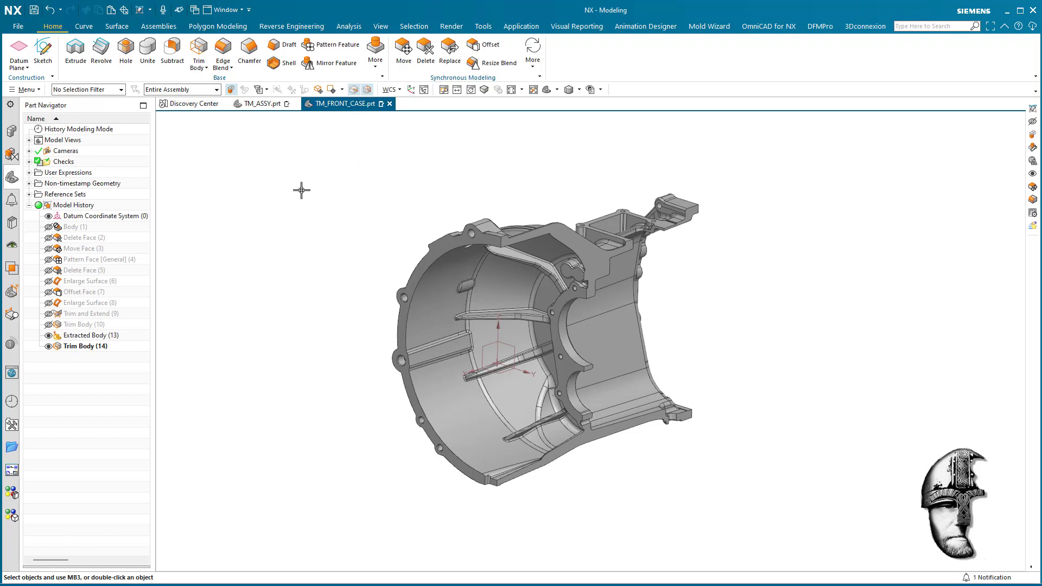
click(26, 90)
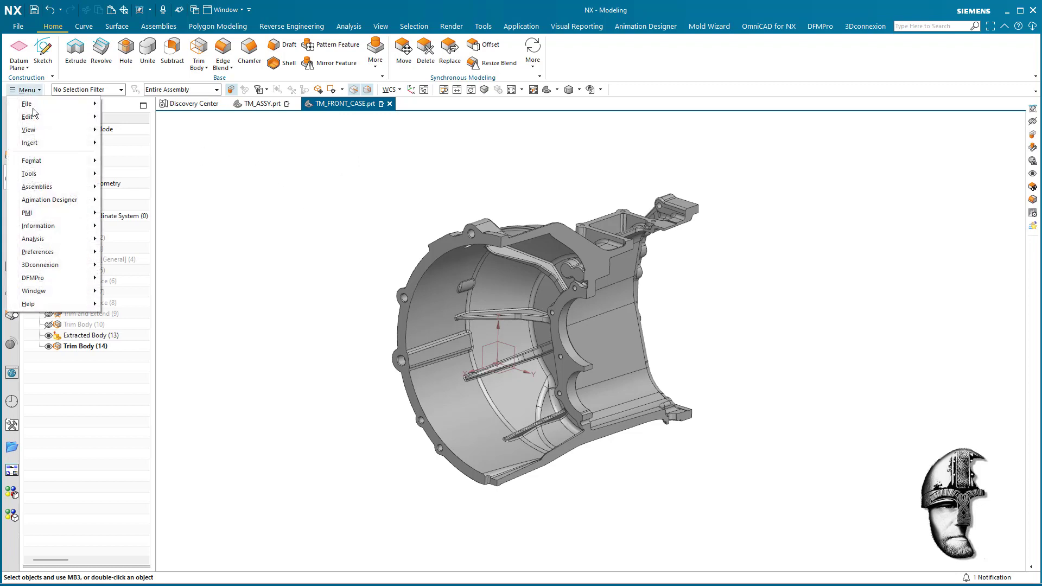
mouse_move(46, 162)
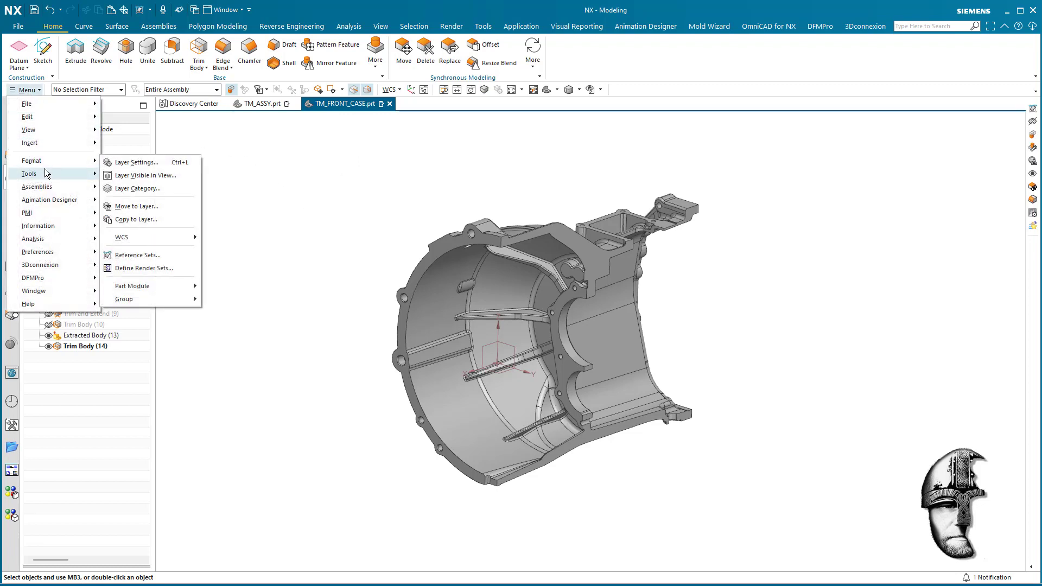
click(137, 255)
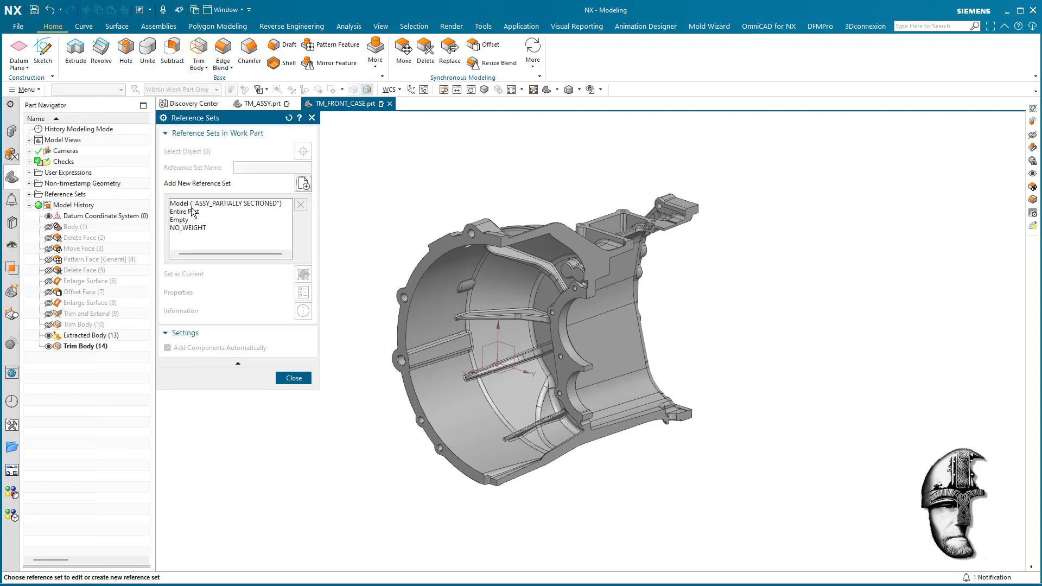
click(308, 189)
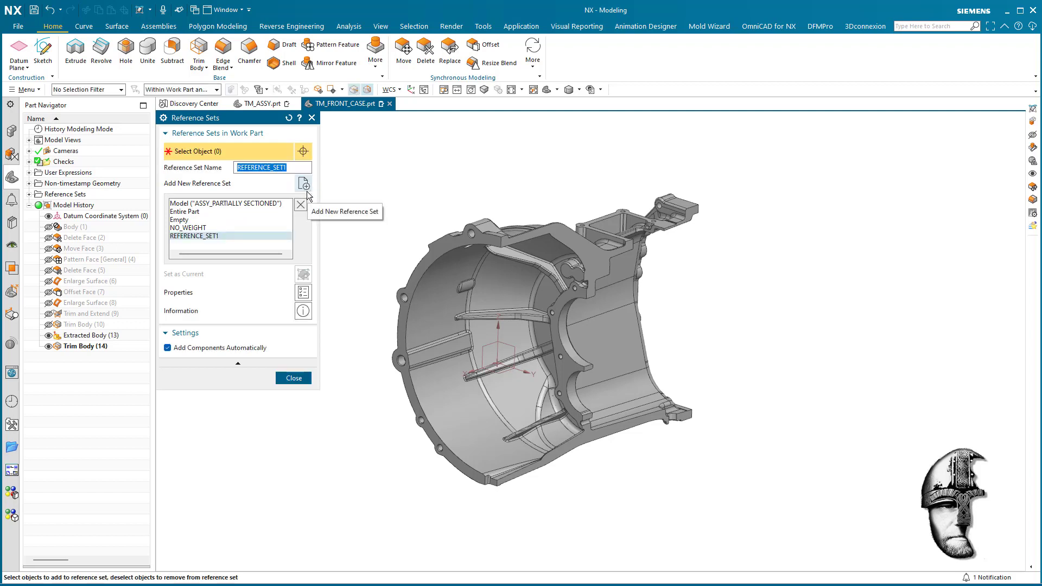
text(Model)
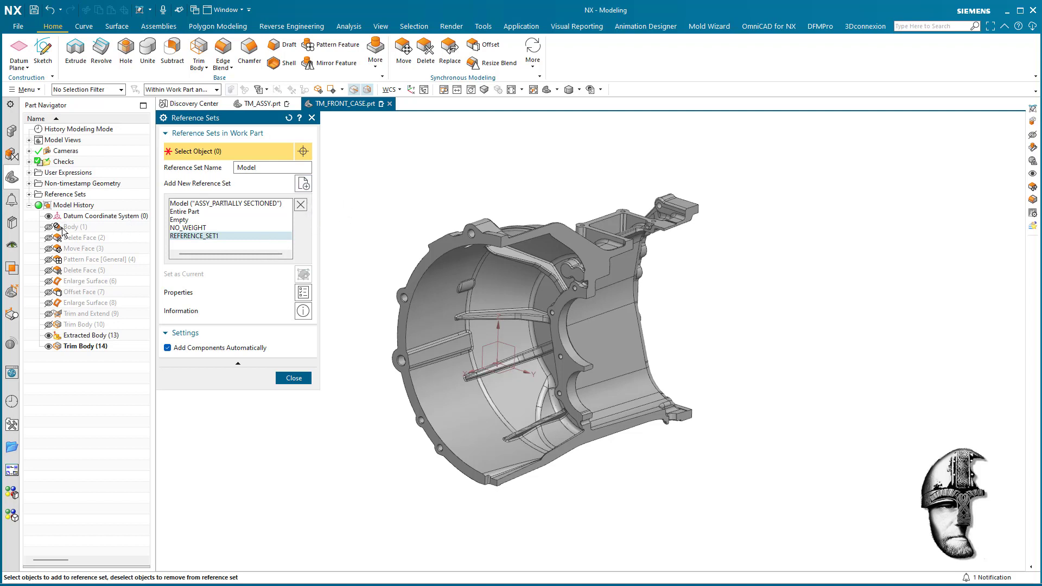
click(79, 229)
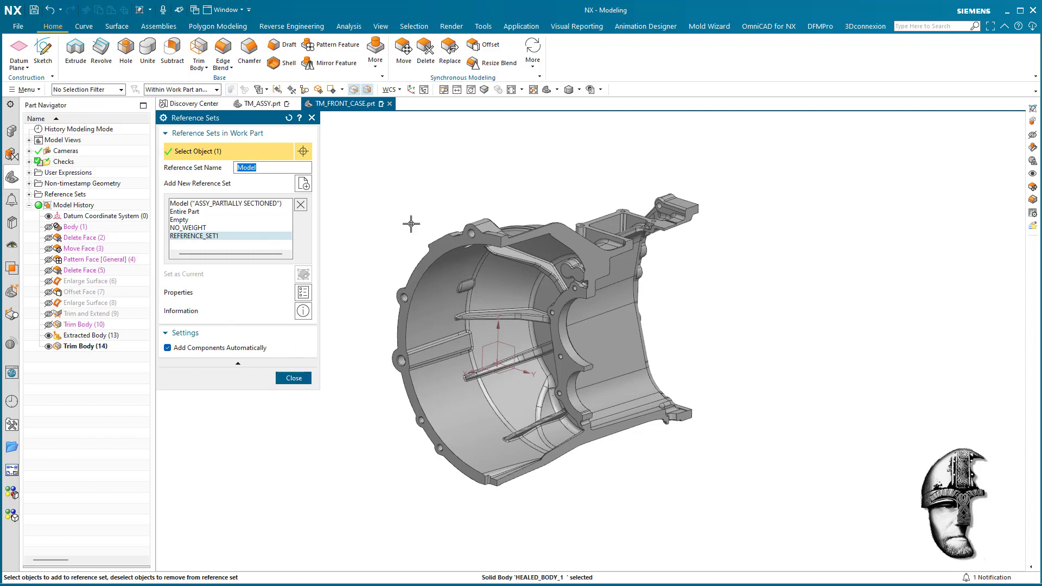
middle_click(432, 201)
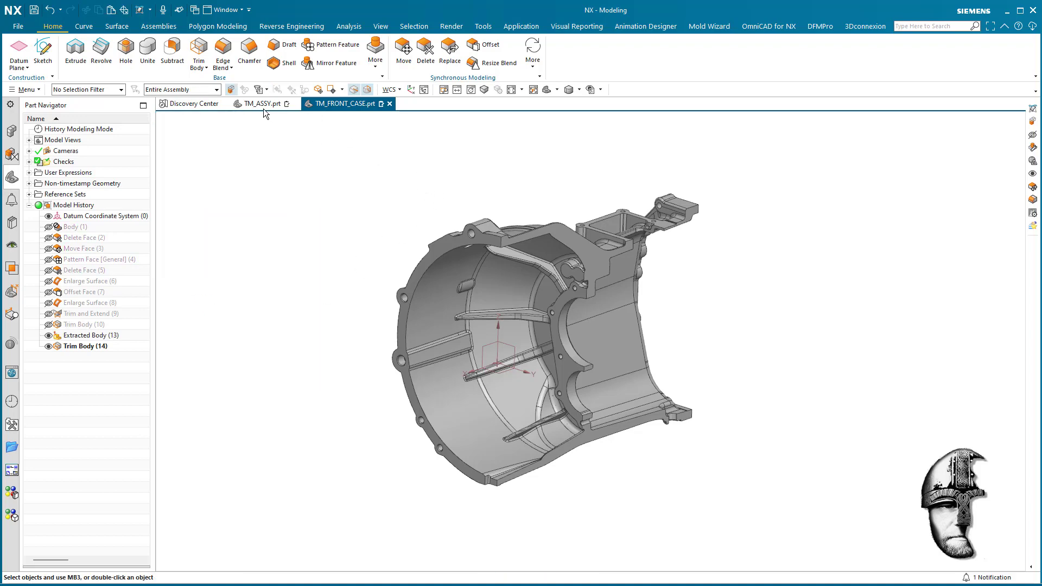
Step: Switch to the TM_ASSY assembly and replace the front case component's reference set with MODEL
click(262, 104)
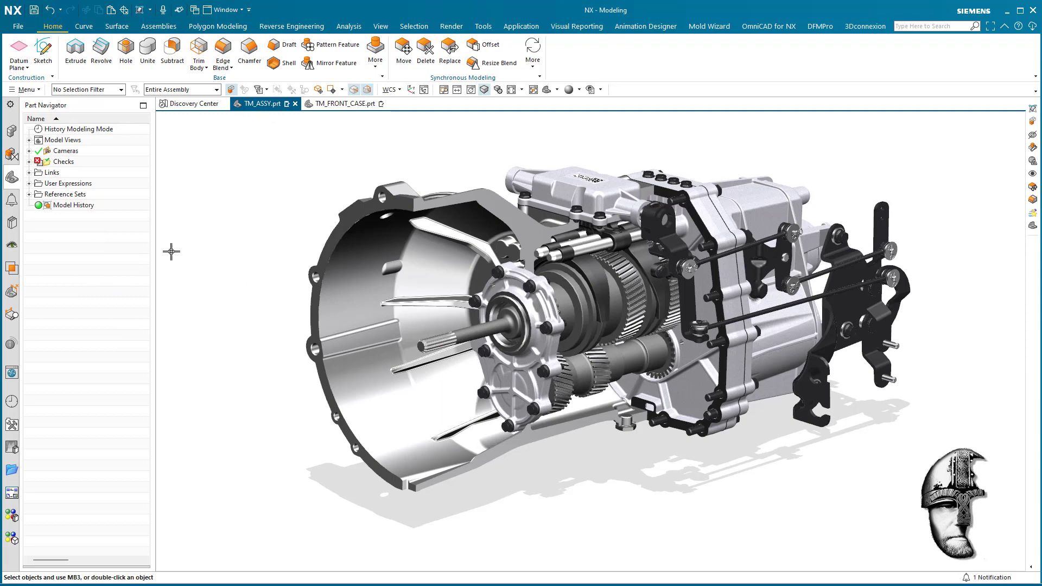
click(12, 132)
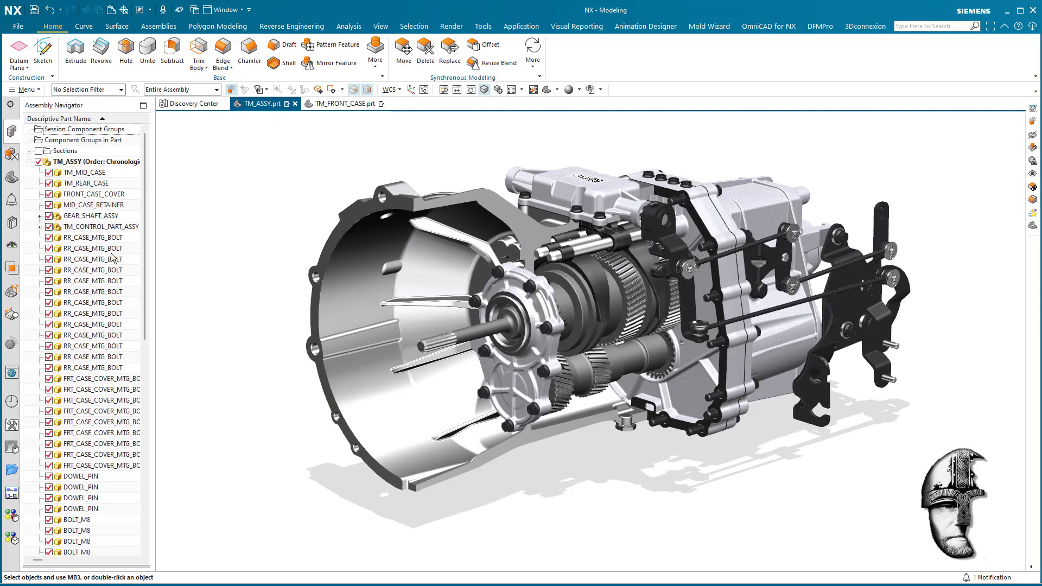
right_click(404, 202)
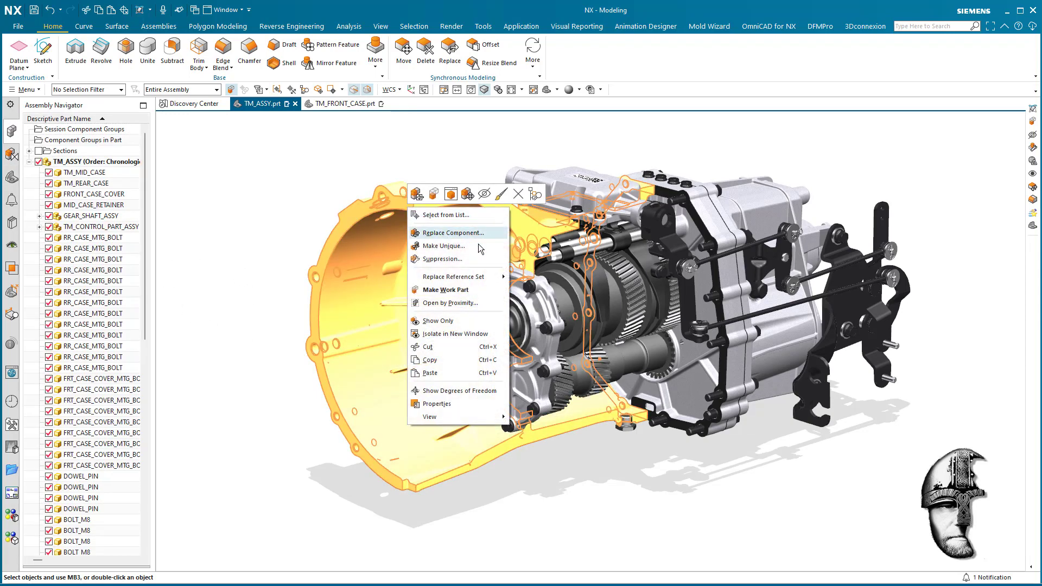
mouse_move(483, 278)
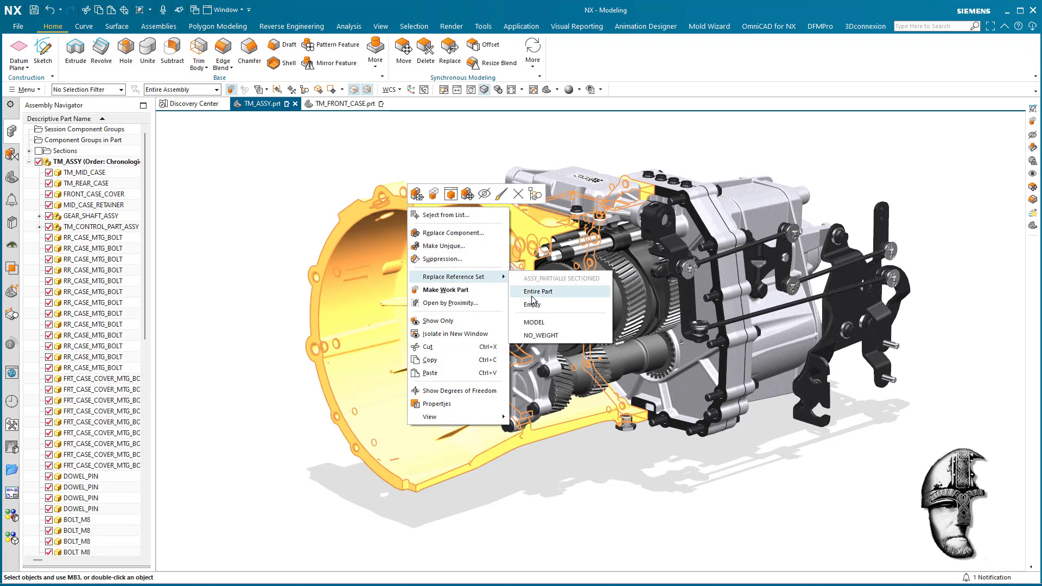
click(548, 324)
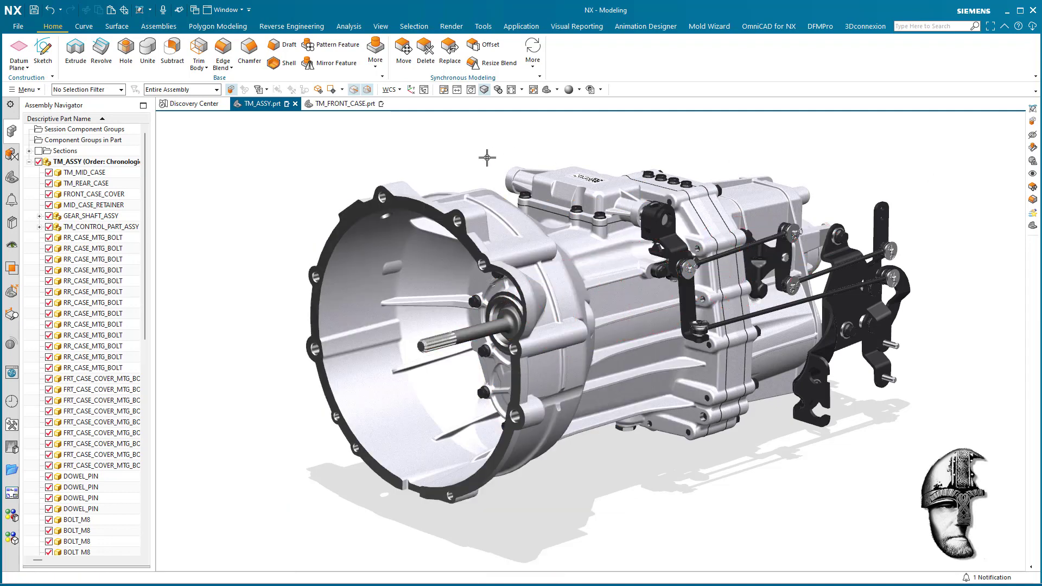
Step: Replace the front case component's reference set with ASSY_PARTIALLY SECTIONED
right_click(423, 199)
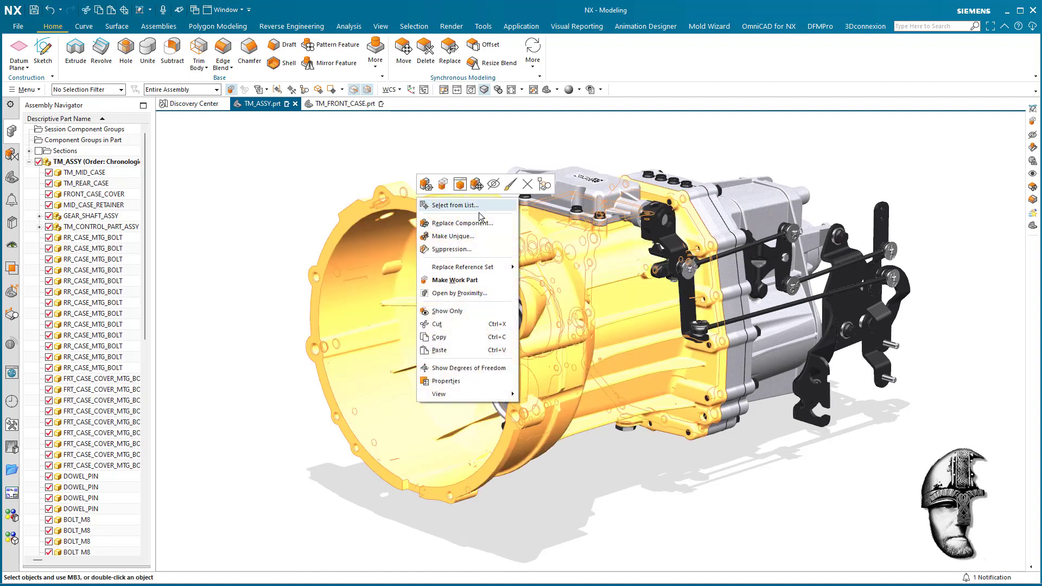
mouse_move(487, 268)
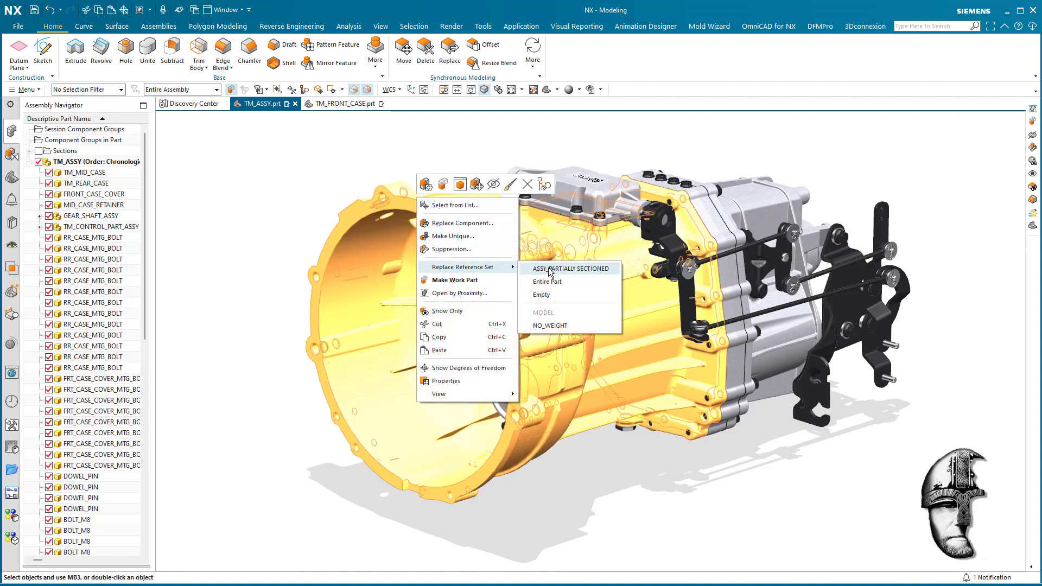
click(543, 269)
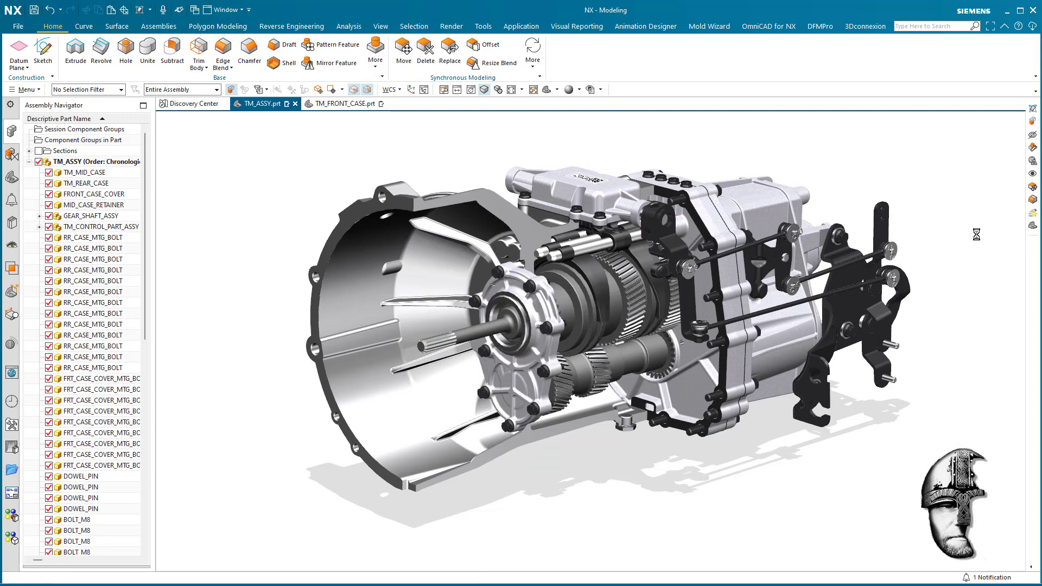